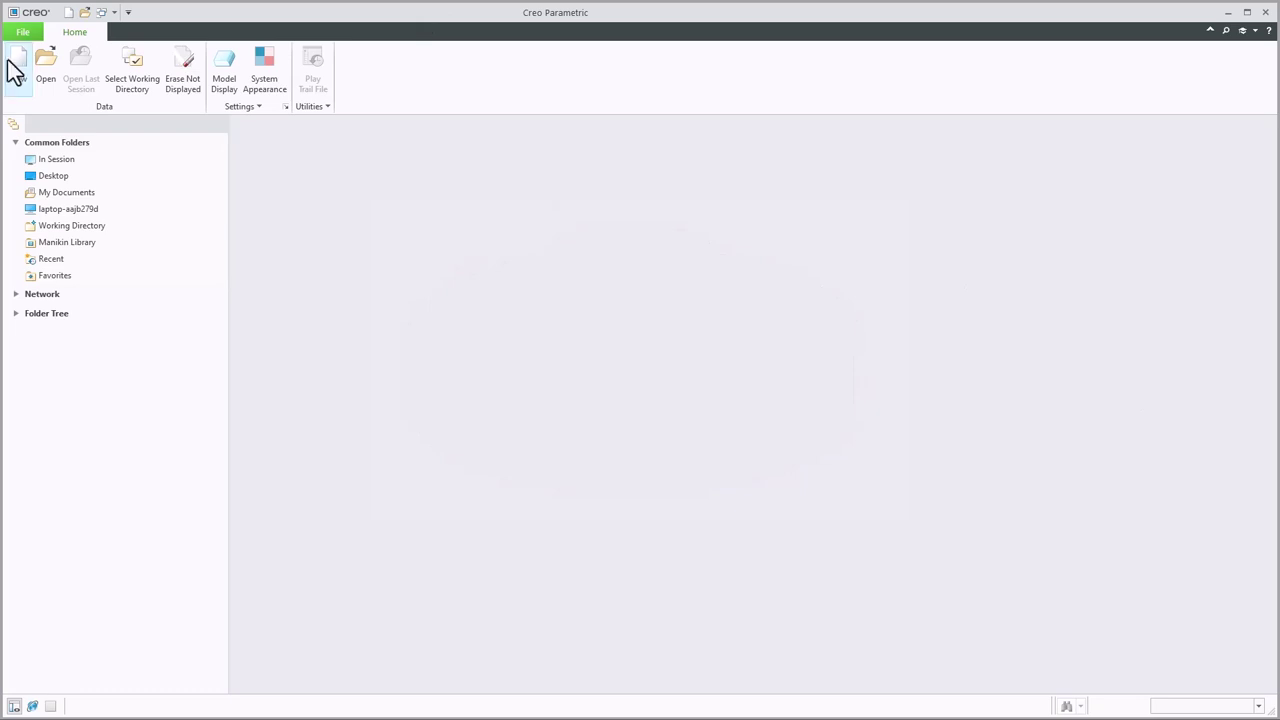
# Step: Create the solid part CREO_TUTORIAL_04 from the mmns_part_solid_abs template instead of the default
pyautogui.click(16, 64)
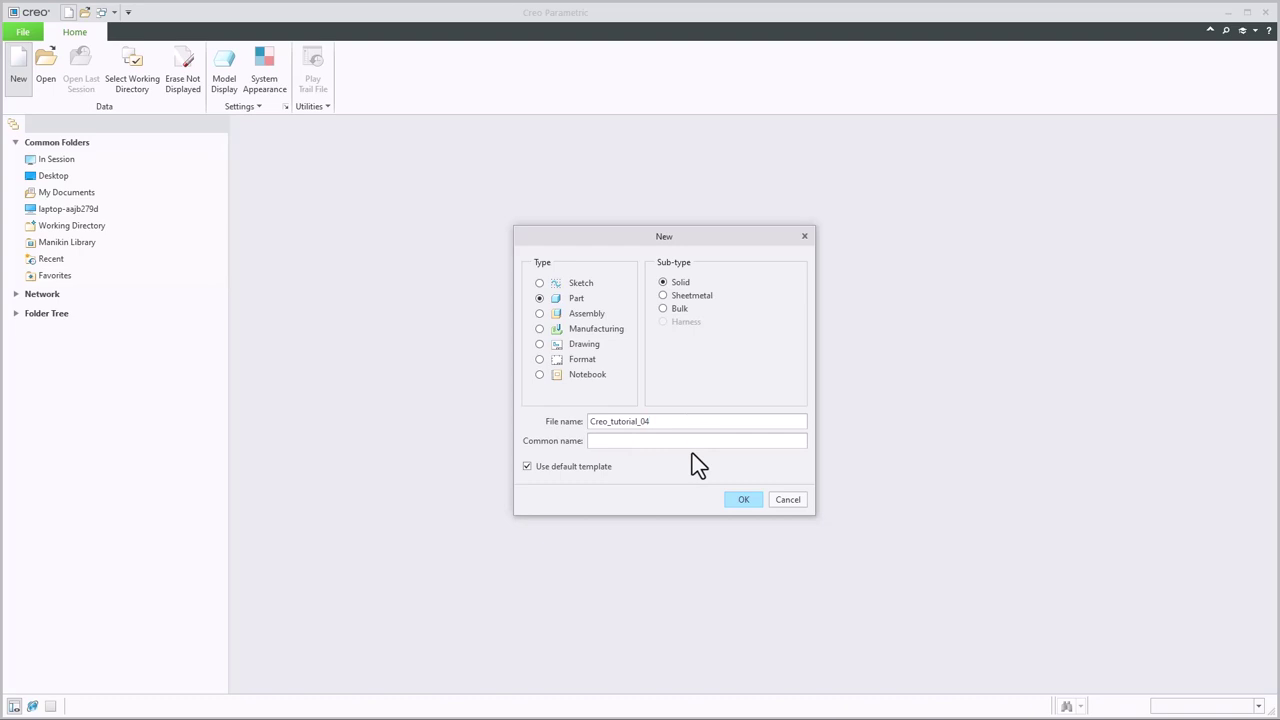
pyautogui.click(555, 468)
pyautogui.click(735, 500)
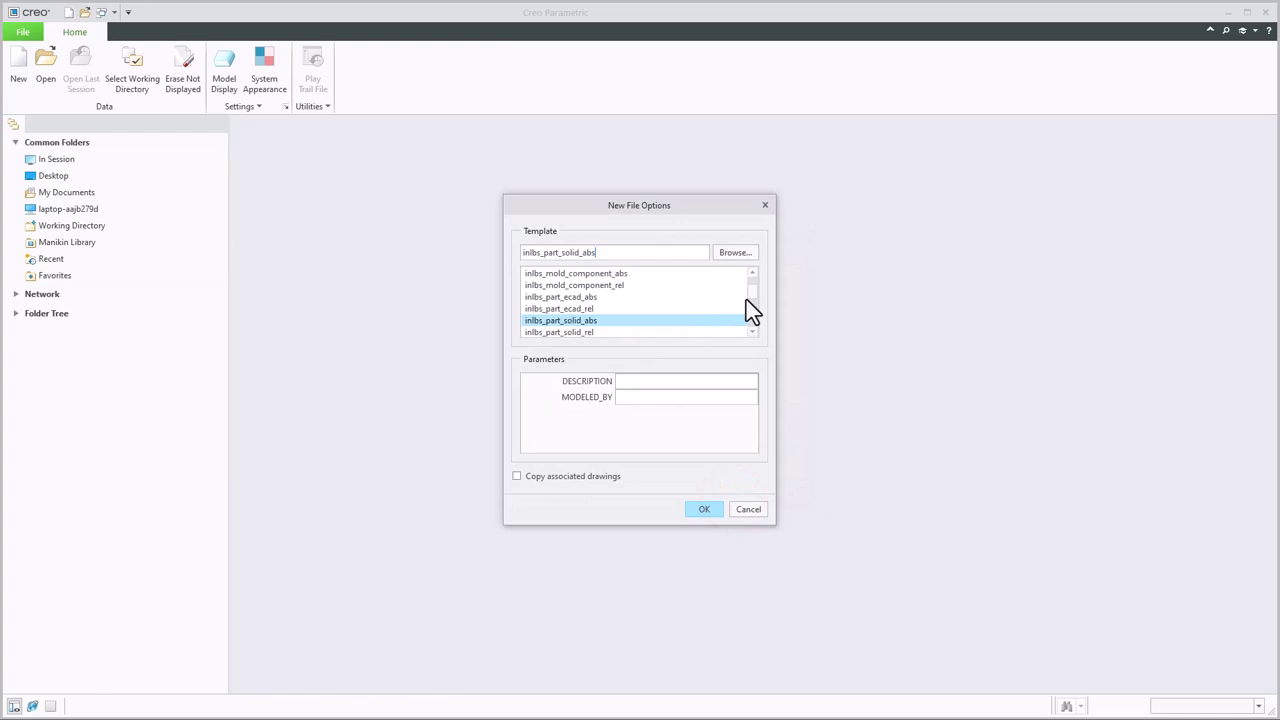
pyautogui.click(750, 298)
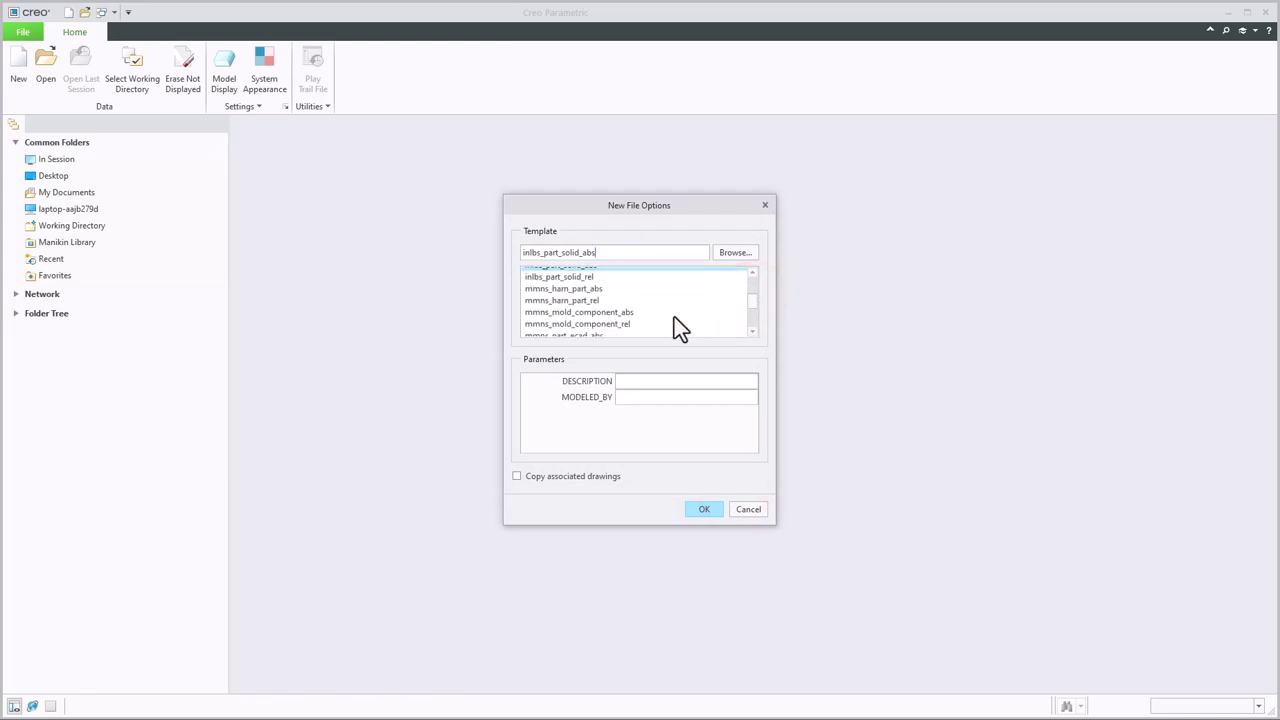
pyautogui.scroll(-1, 672, 326)
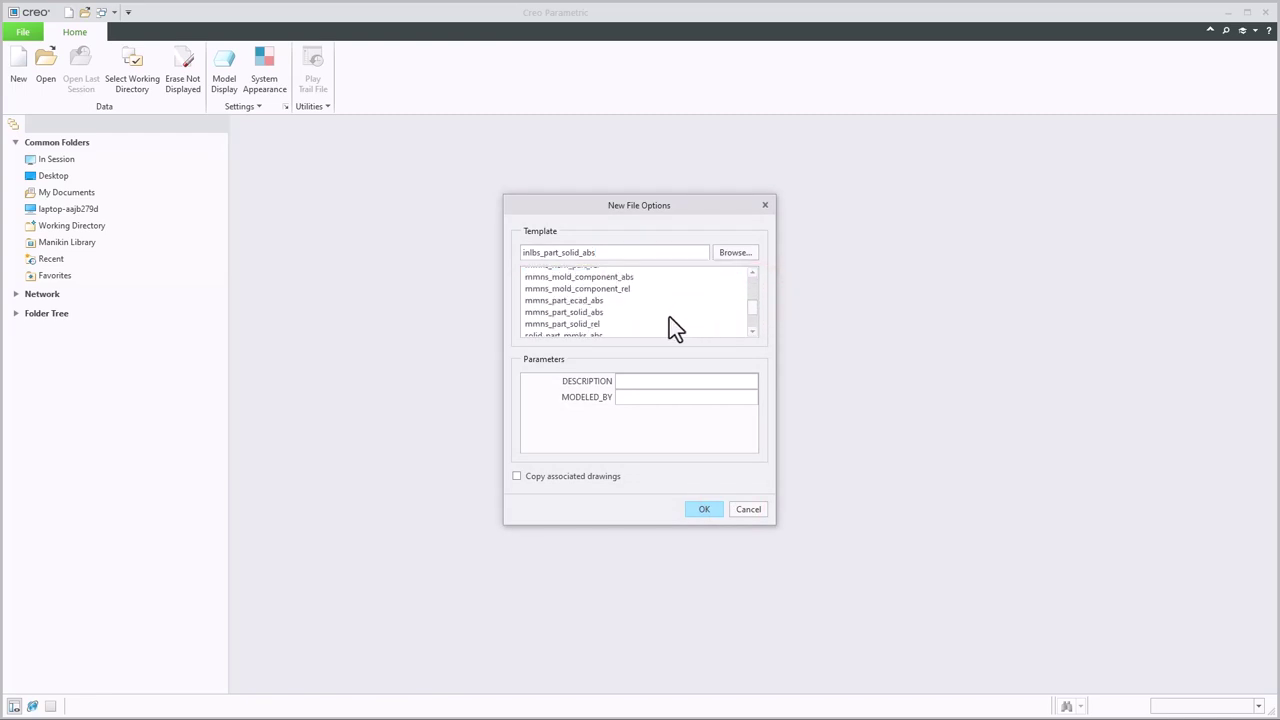
pyautogui.click(558, 313)
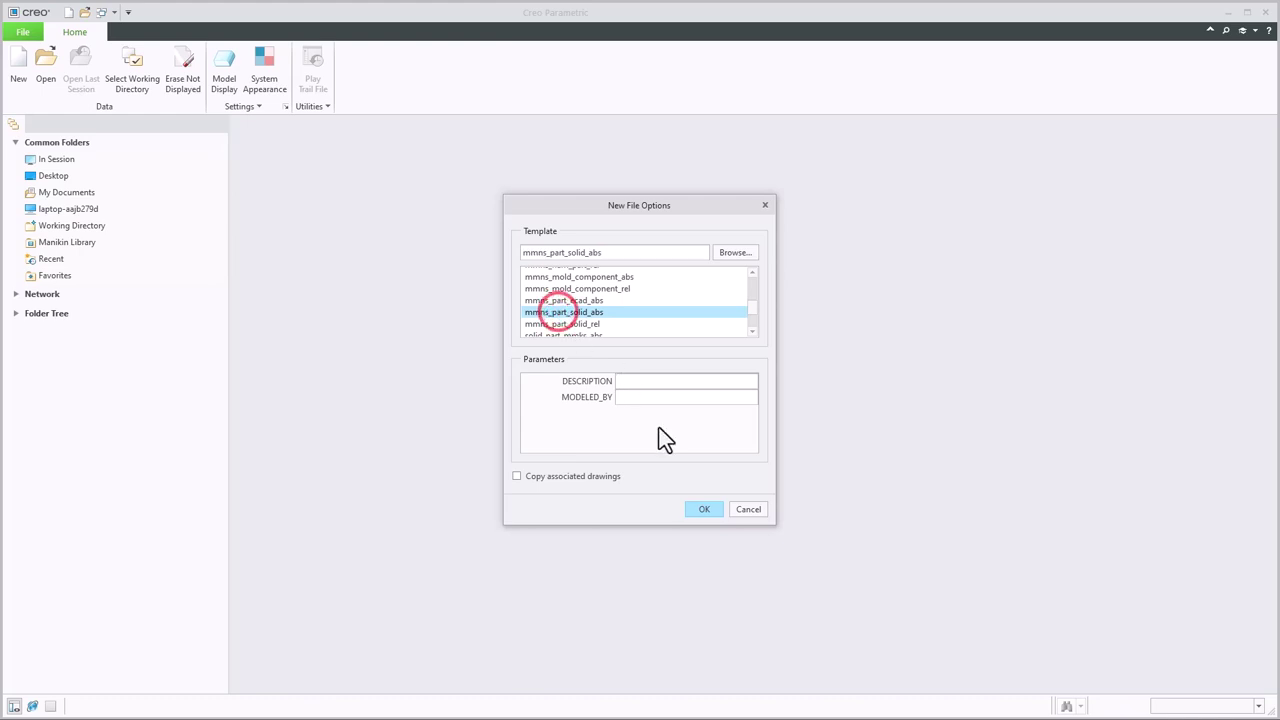
pyautogui.click(701, 510)
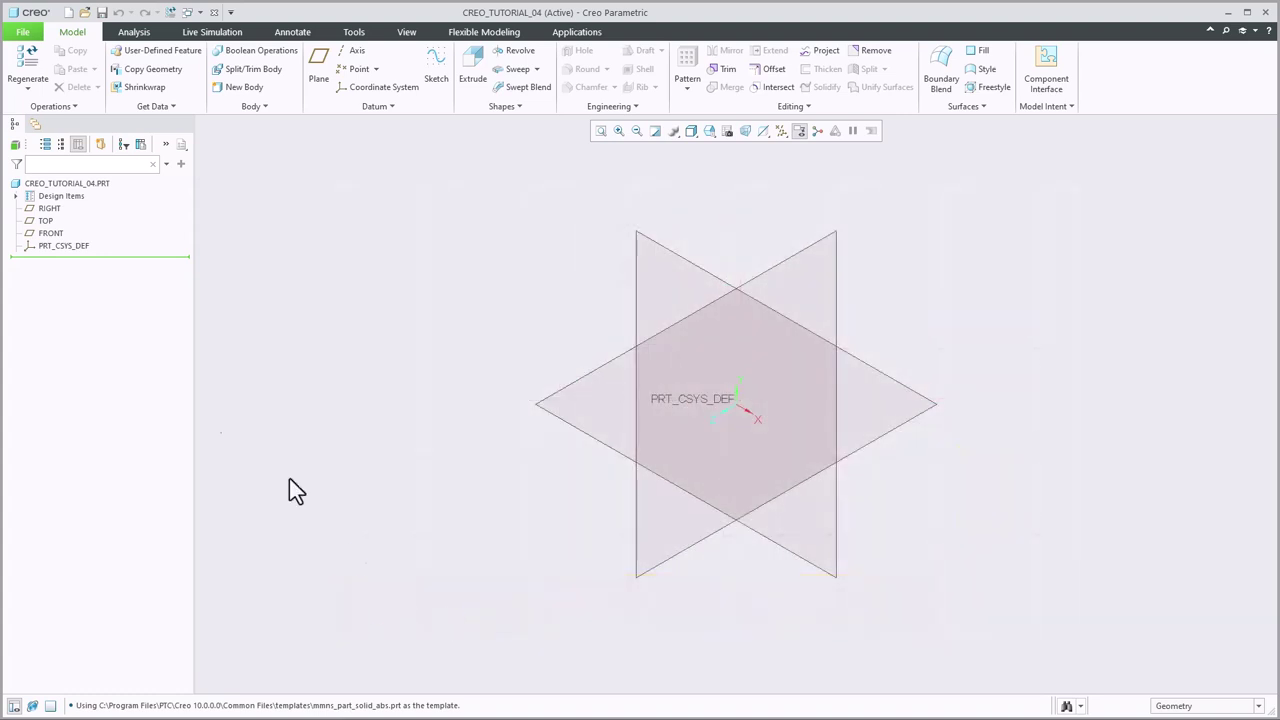
# Step: Start an extrusion and sketch a Ø180 circle at the origin on the TOP plane
pyautogui.click(470, 80)
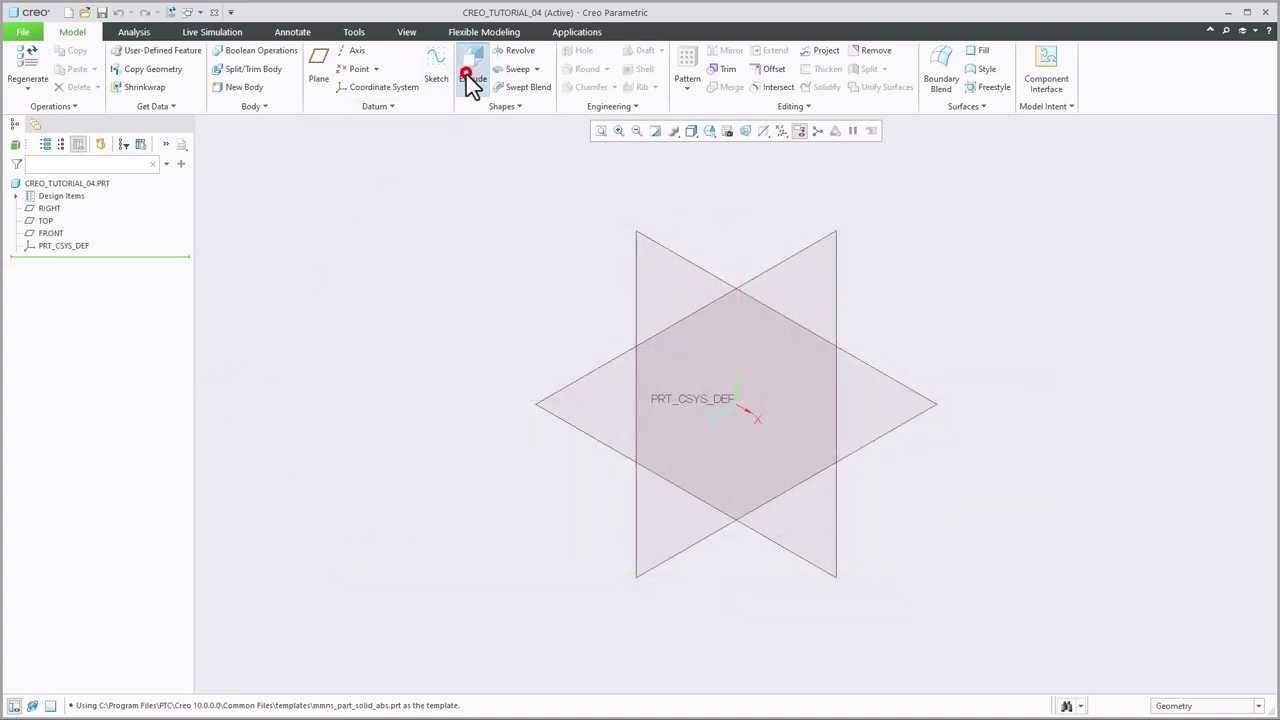
pyautogui.click(564, 390)
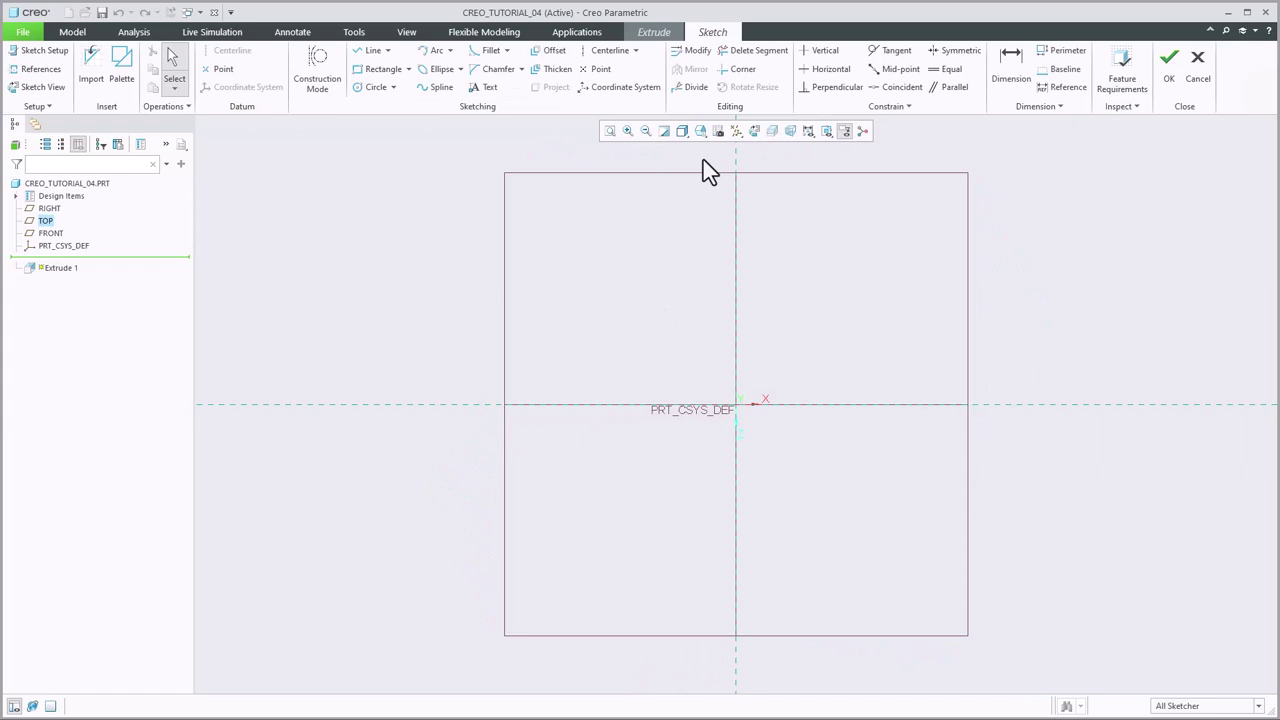
pyautogui.click(363, 86)
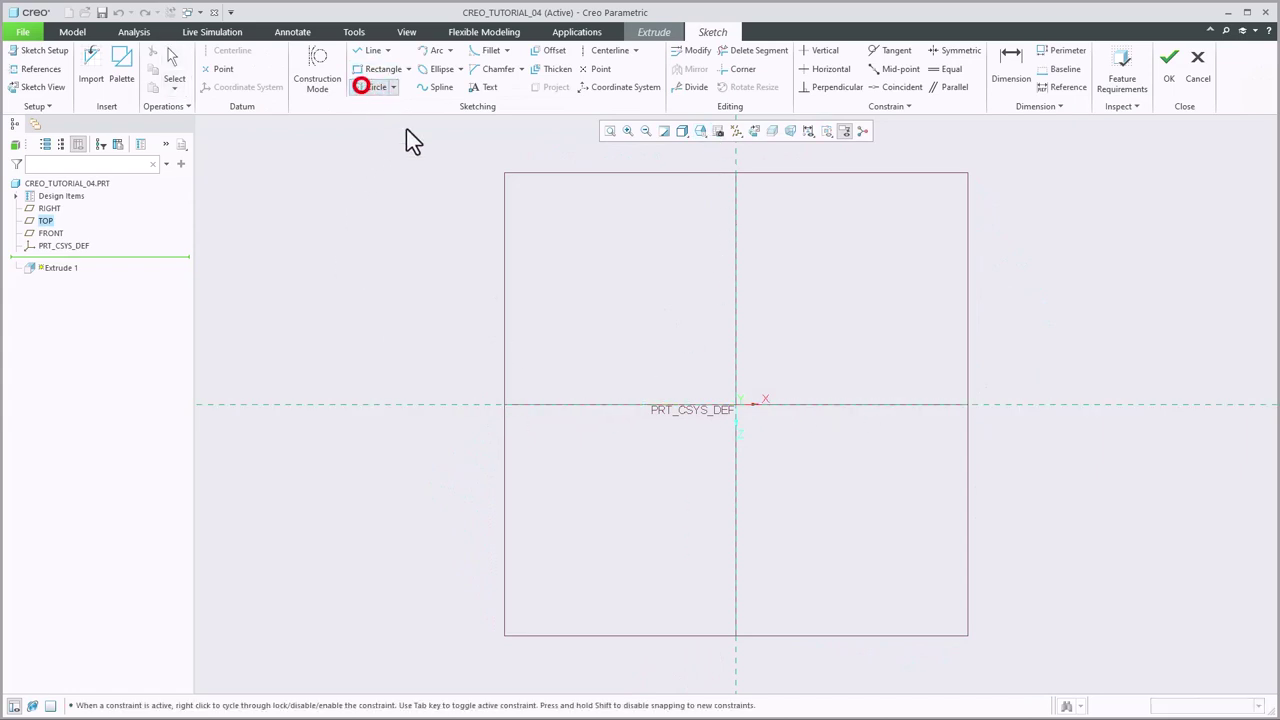
pyautogui.click(736, 406)
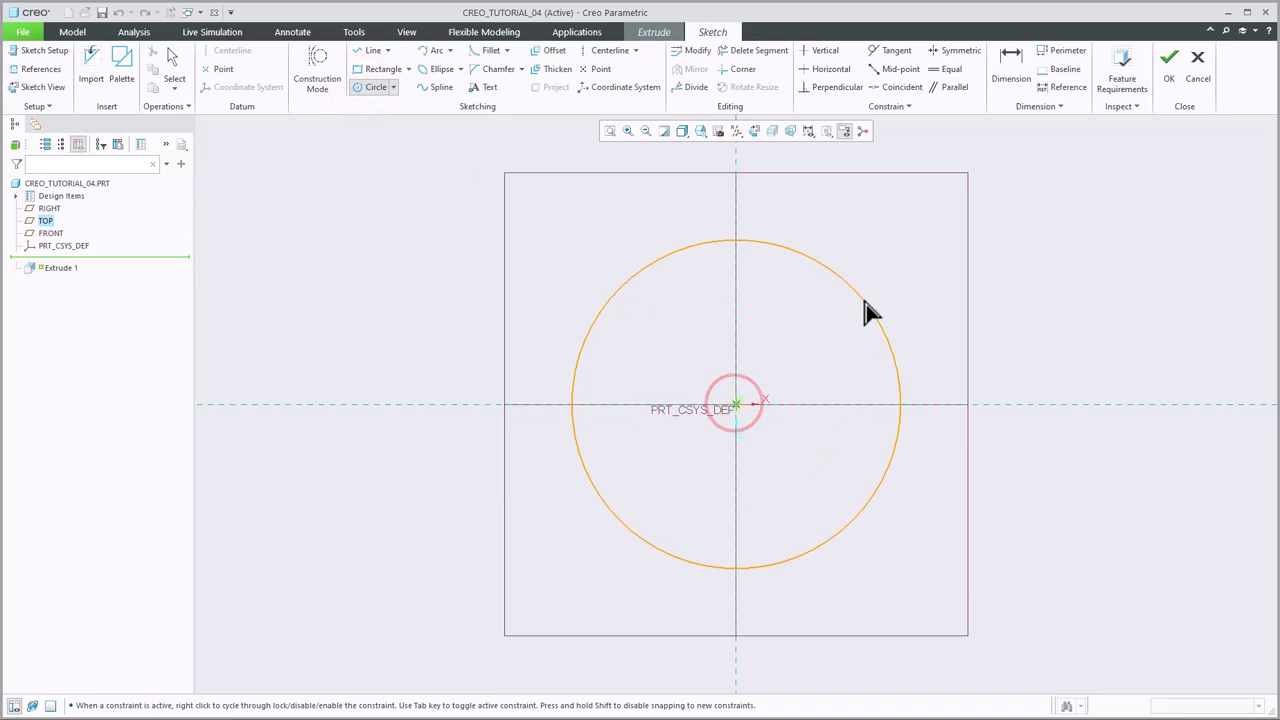
pyautogui.click(864, 300)
pyautogui.middleClick(906, 253)
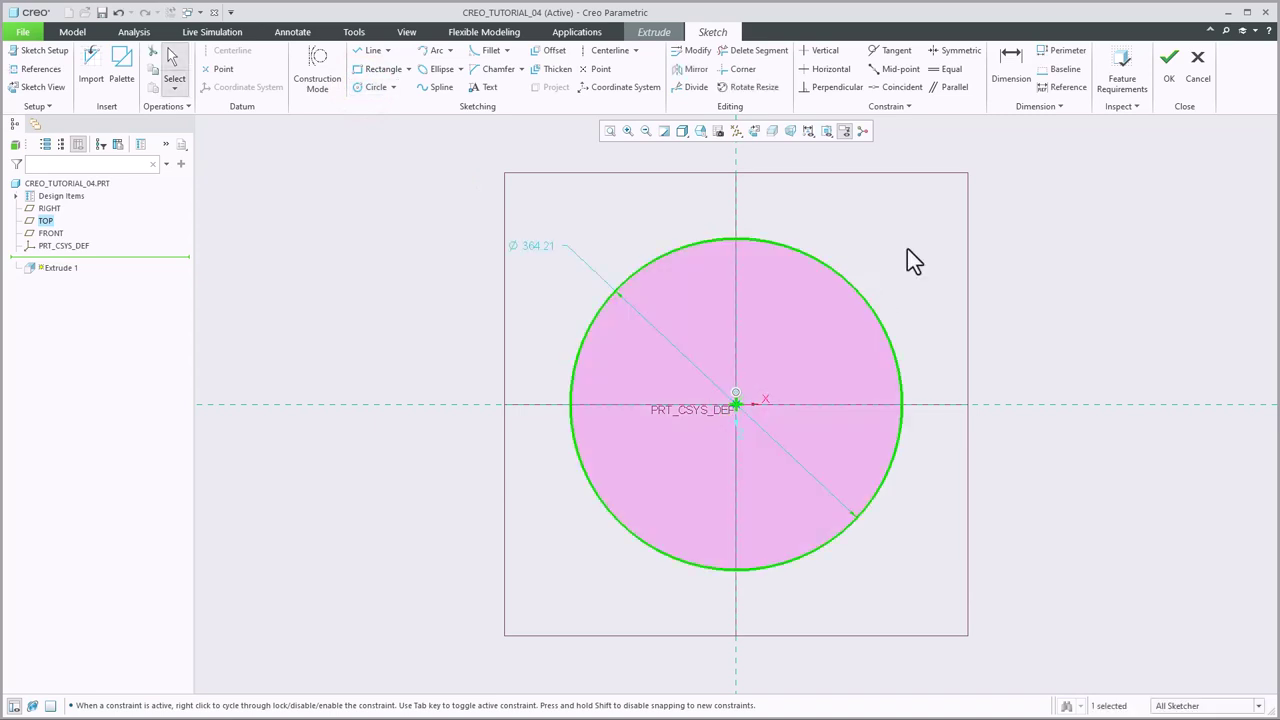
pyautogui.doubleClick(536, 247)
pyautogui.write('18')
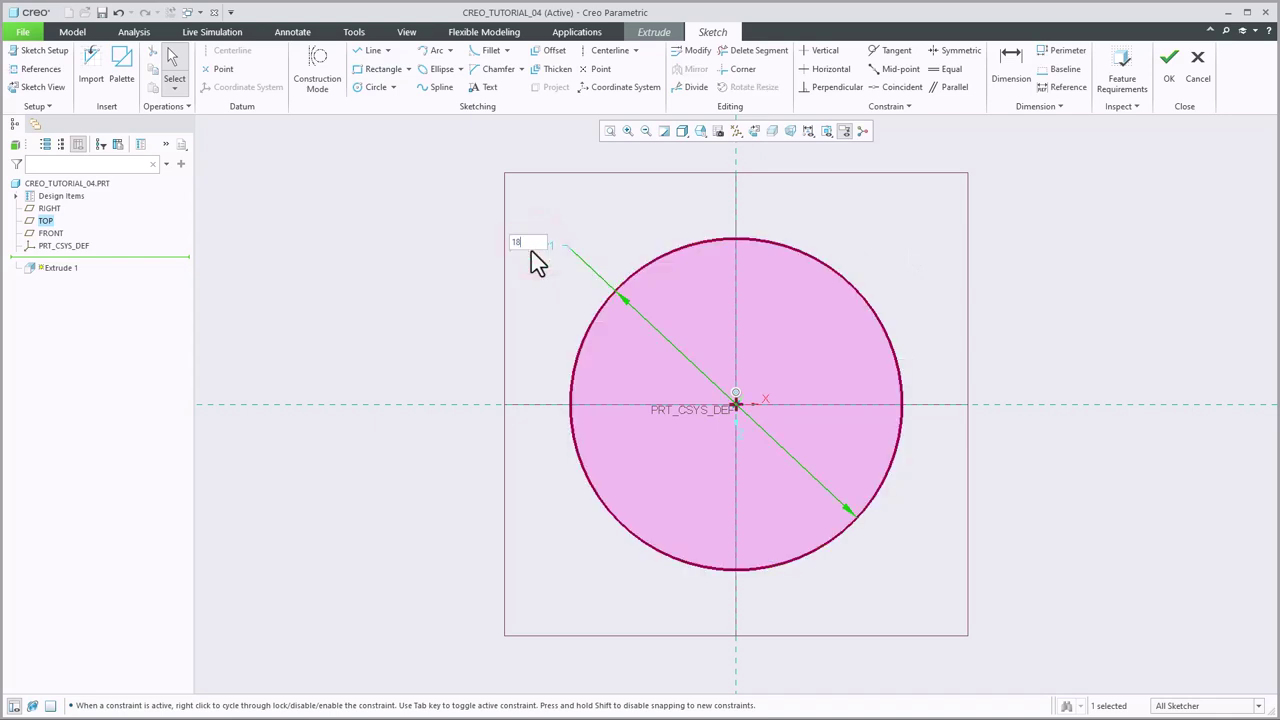
pyautogui.write('0')
pyautogui.press('Return')
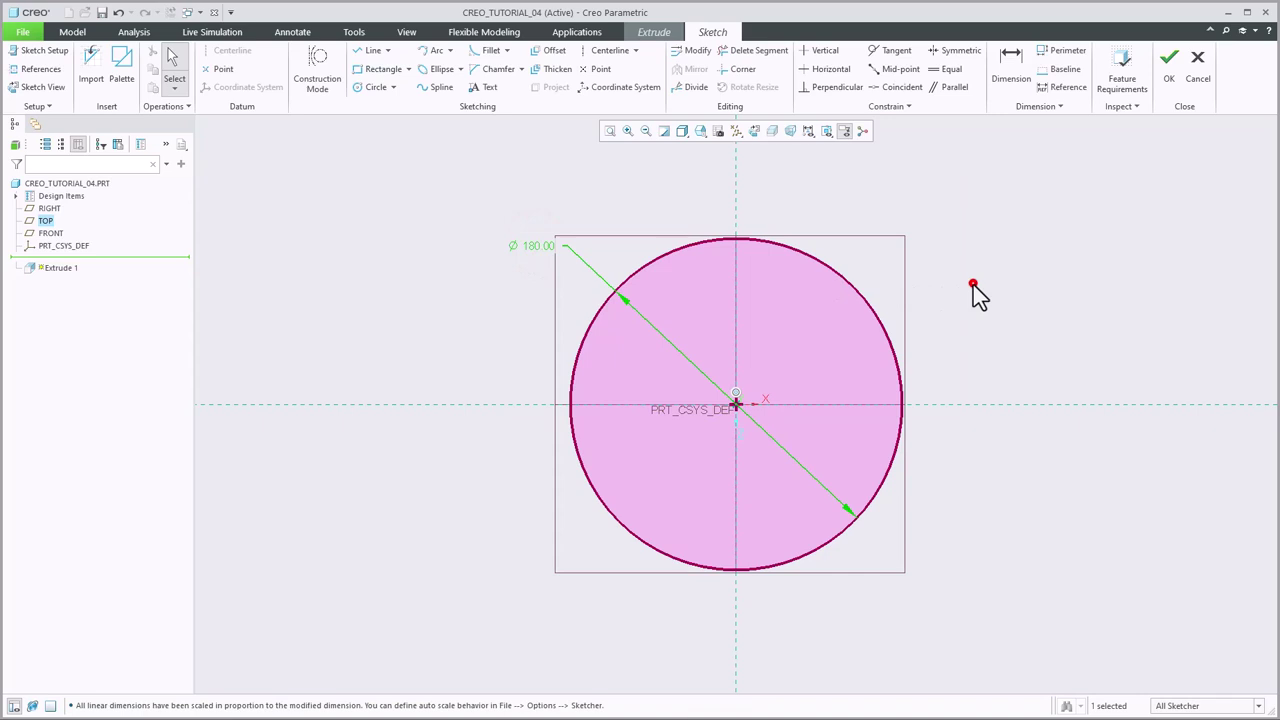
pyautogui.click(973, 284)
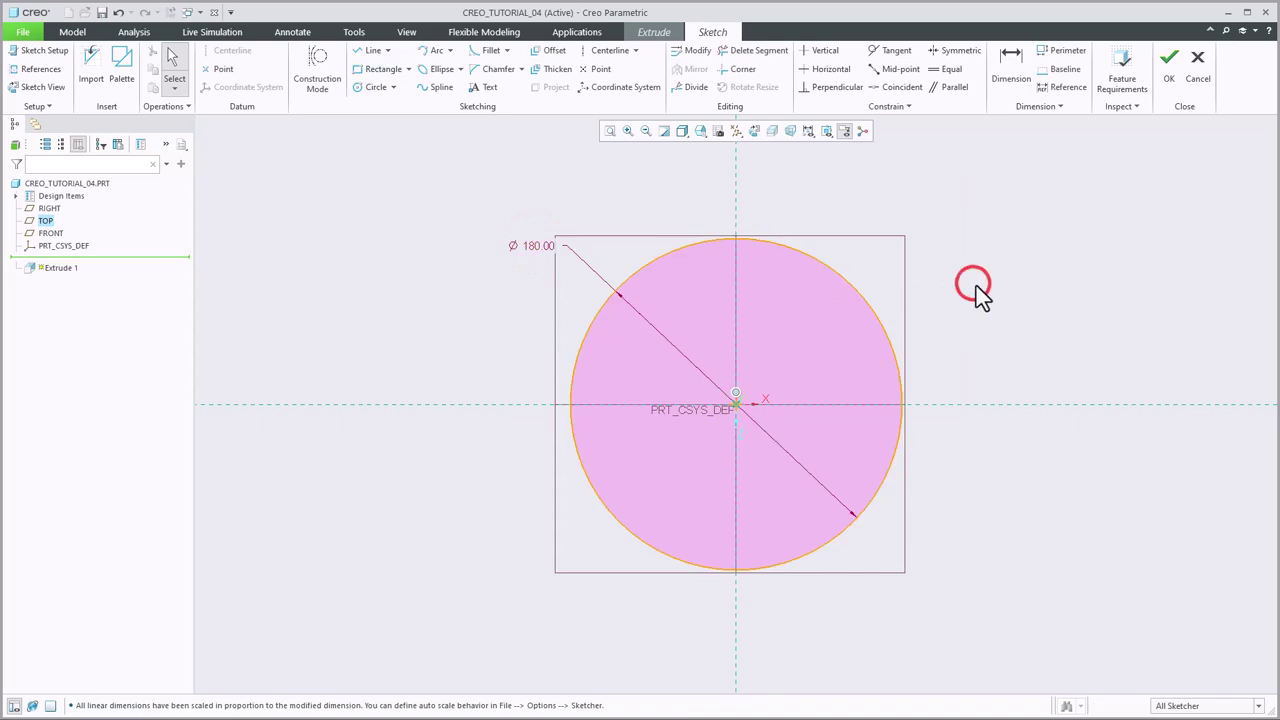
pyautogui.click(1166, 78)
# Step: Extrude the Ø180 circle 25 deep to form the disk
pyautogui.moveTo(1020, 409); pyautogui.dragTo(1020, 382, button='middle')
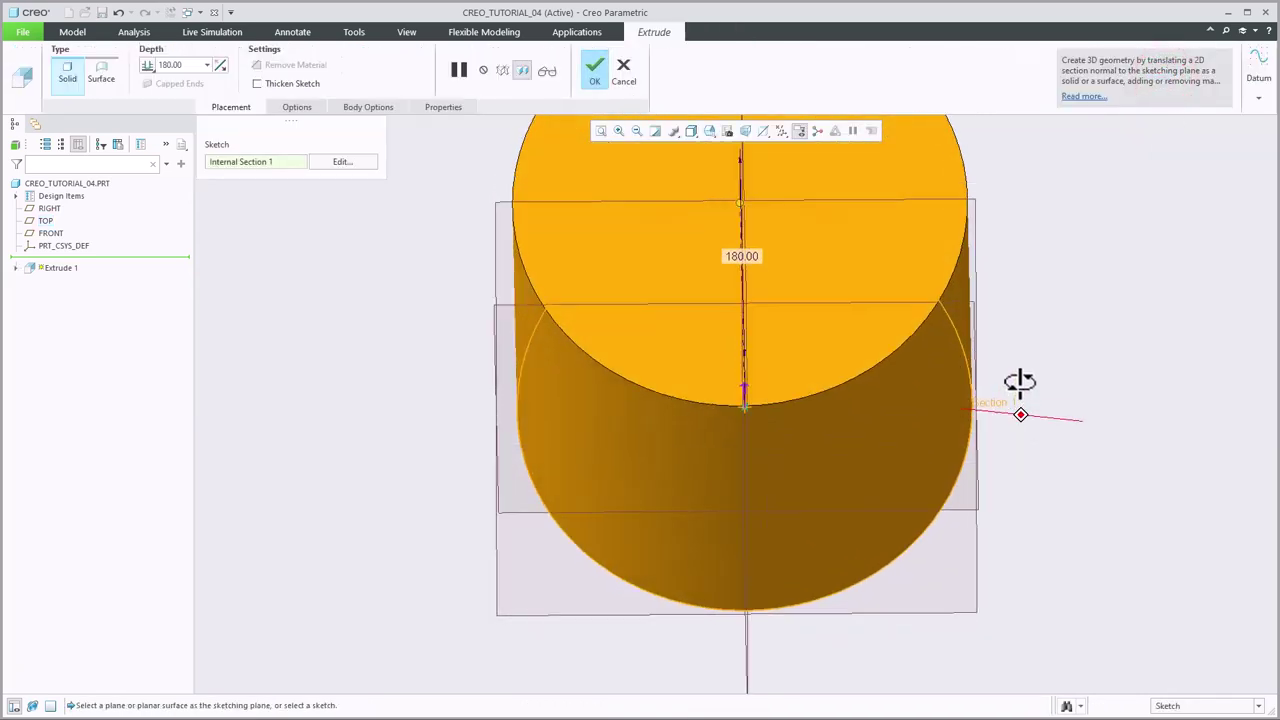
pyautogui.doubleClick(191, 65)
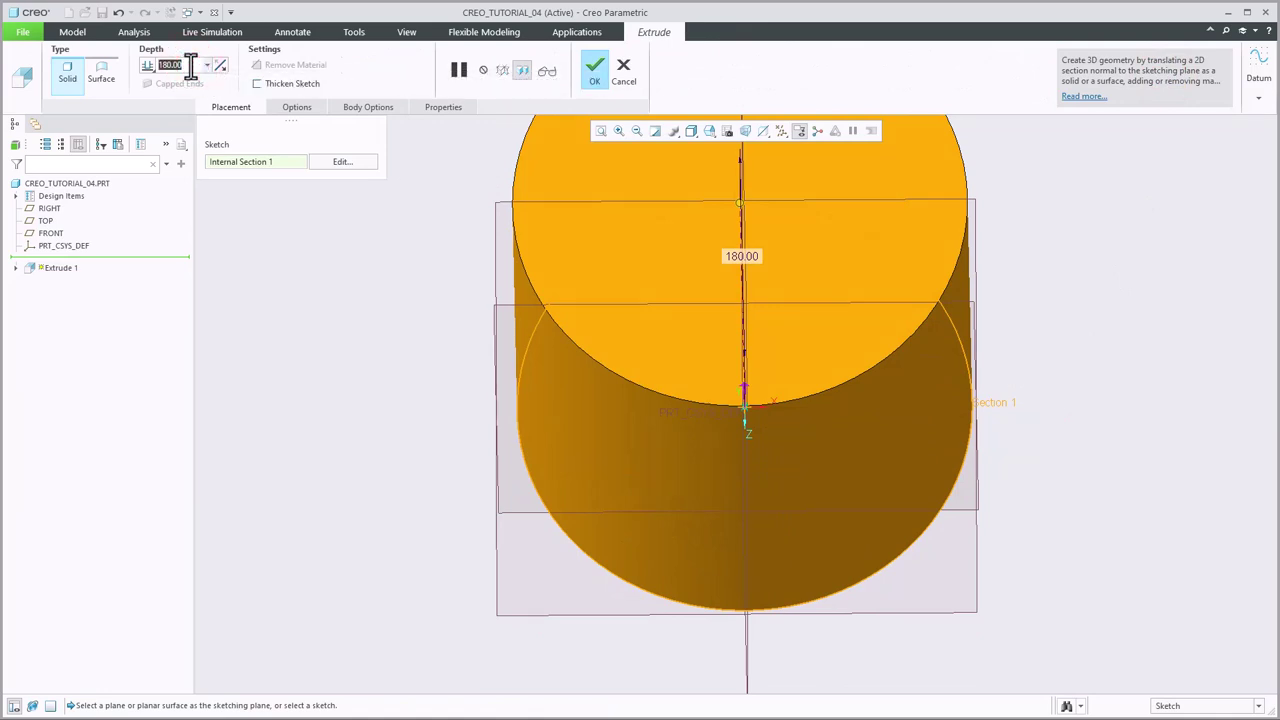
pyautogui.write('25')
pyautogui.press('Return')
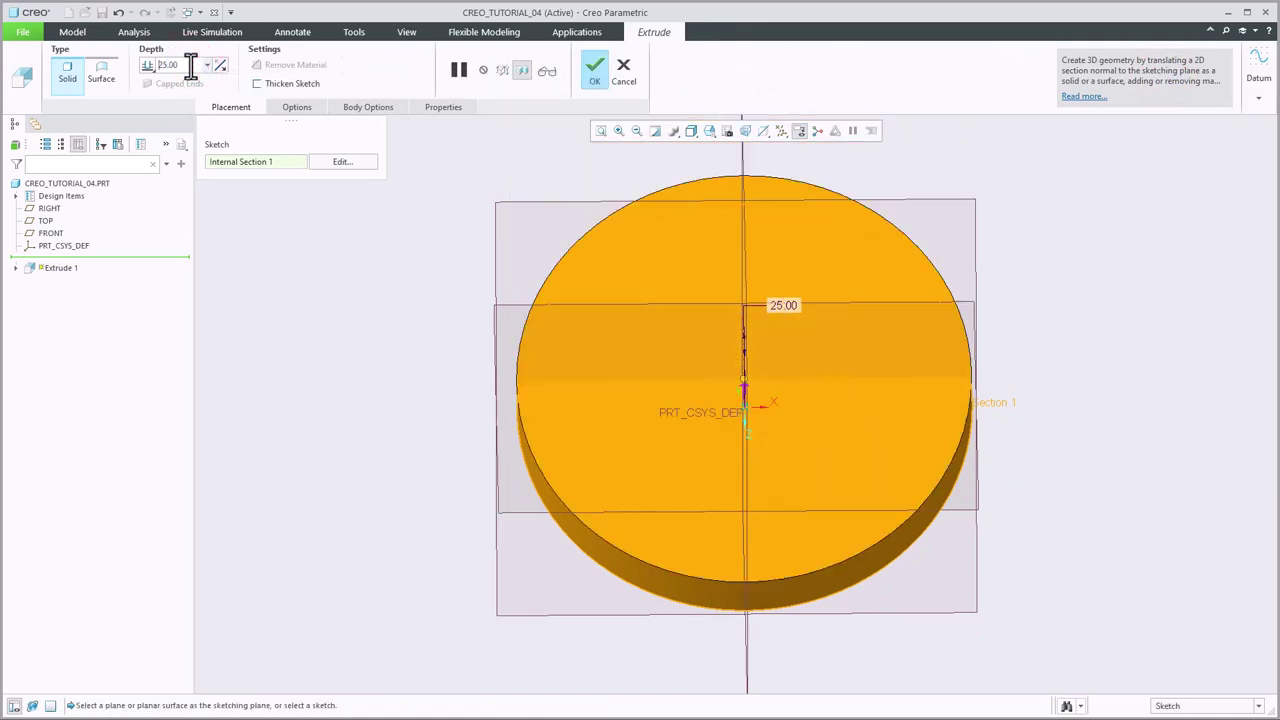
pyautogui.click(595, 69)
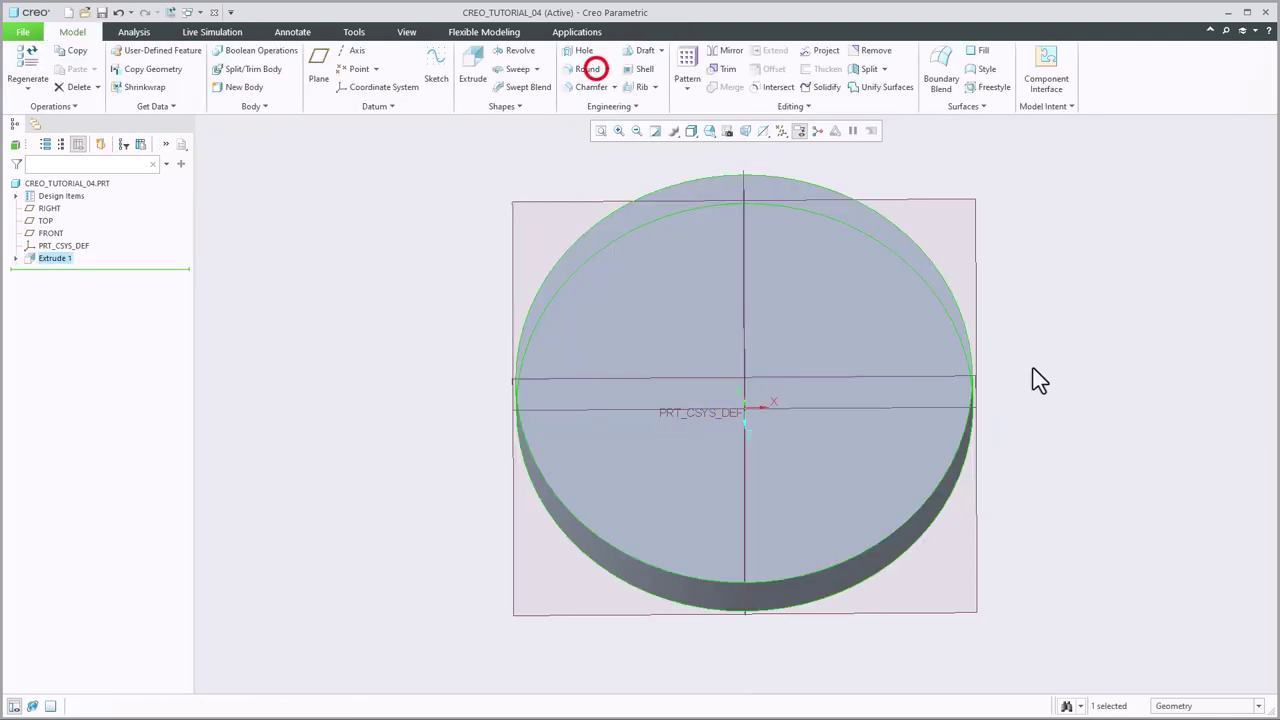
# Step: Start a second extrusion and sketch a Ø48 circle at the origin on the disk's top face
pyautogui.click(1082, 385)
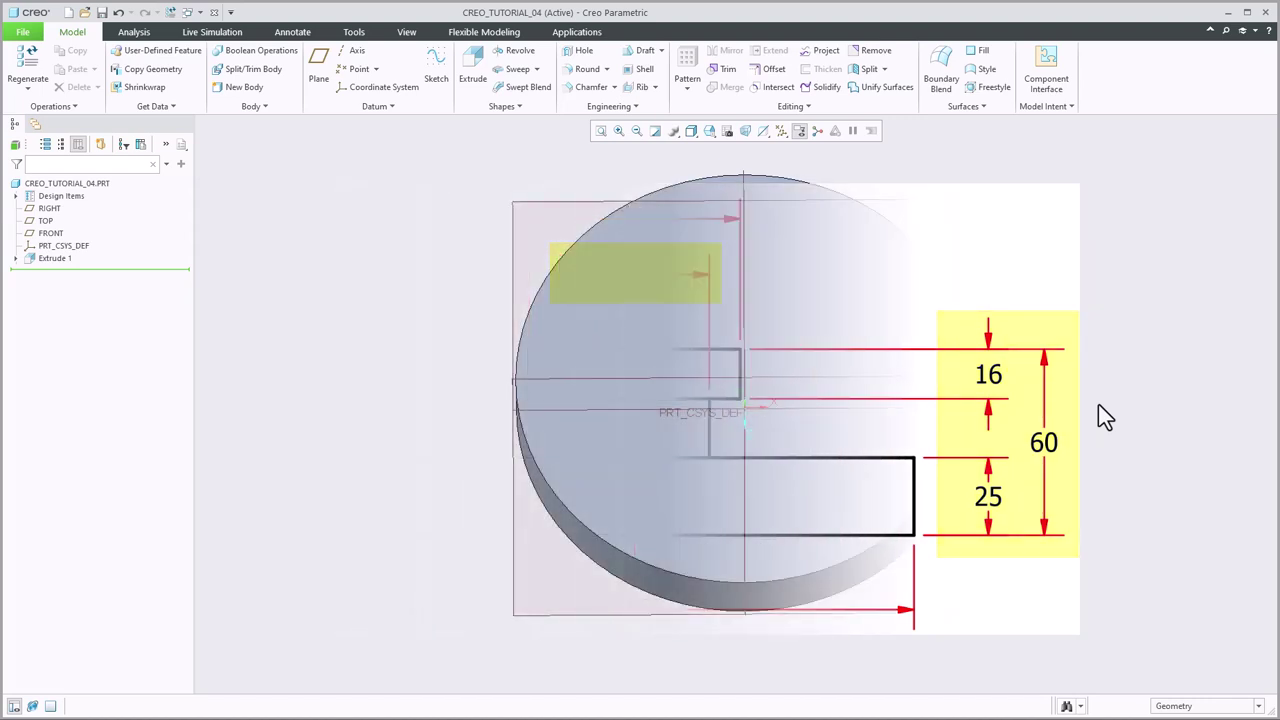
pyautogui.click(472, 75)
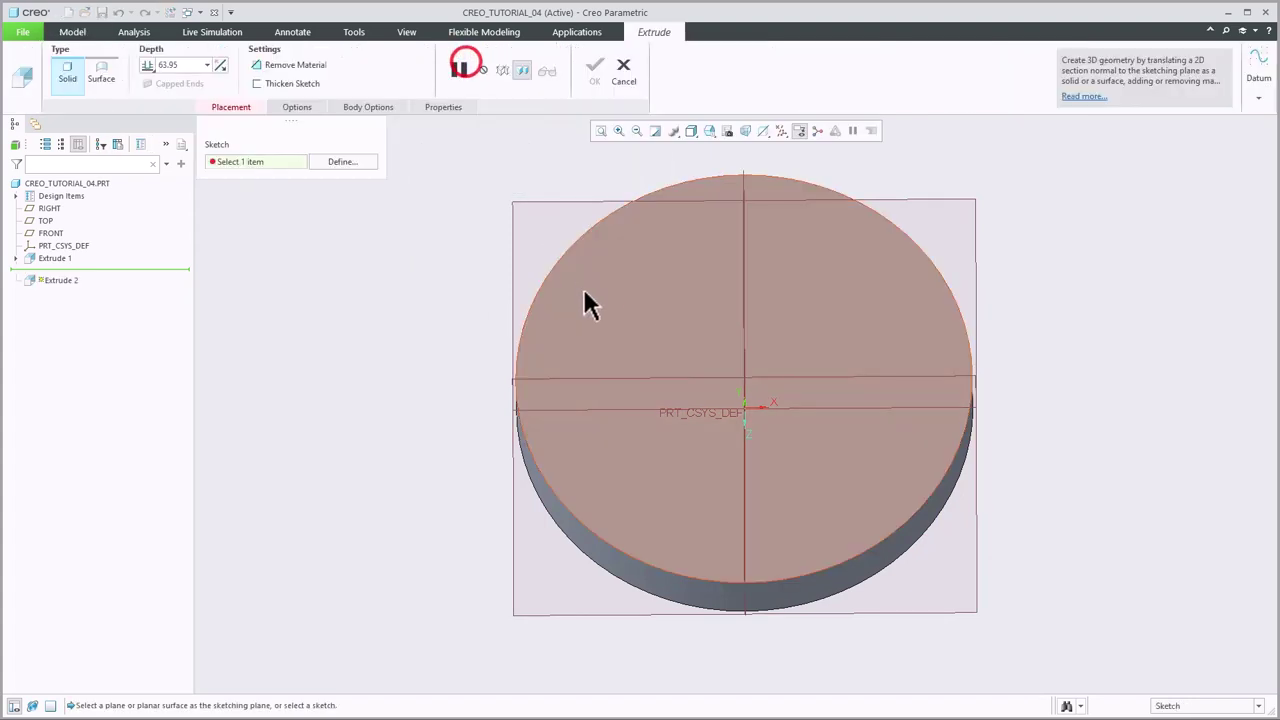
pyautogui.click(678, 322)
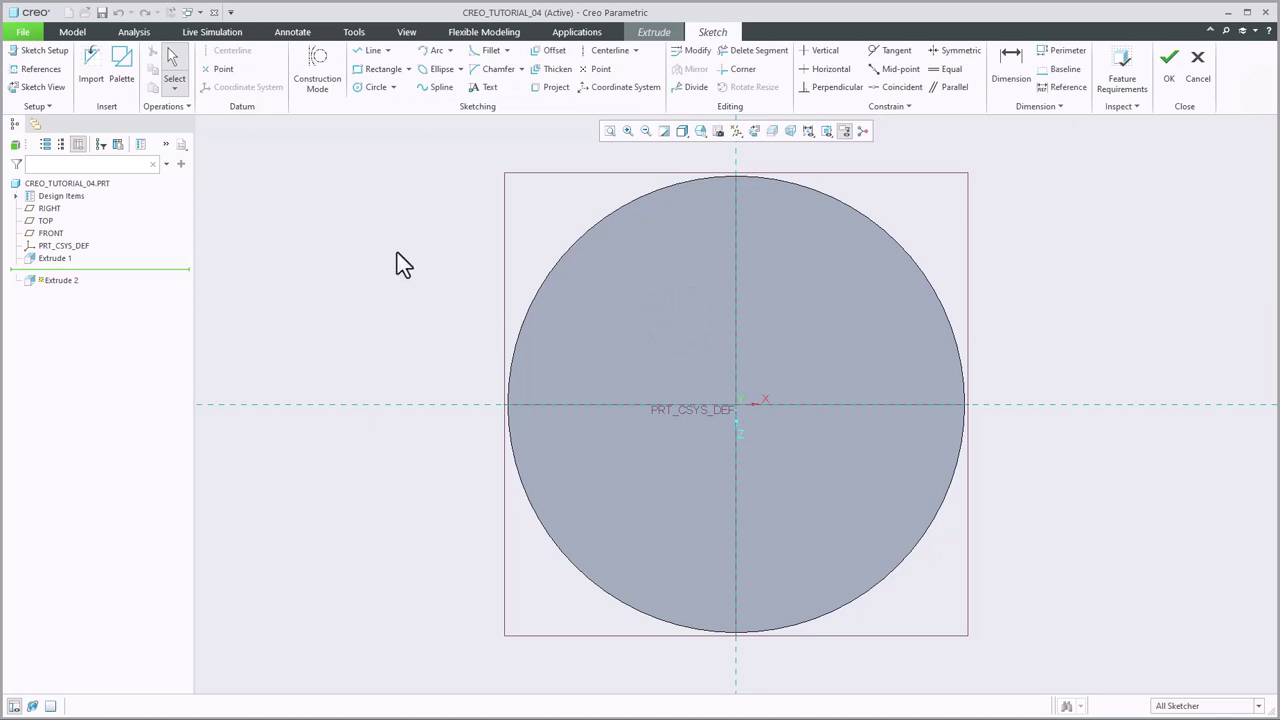
pyautogui.click(373, 88)
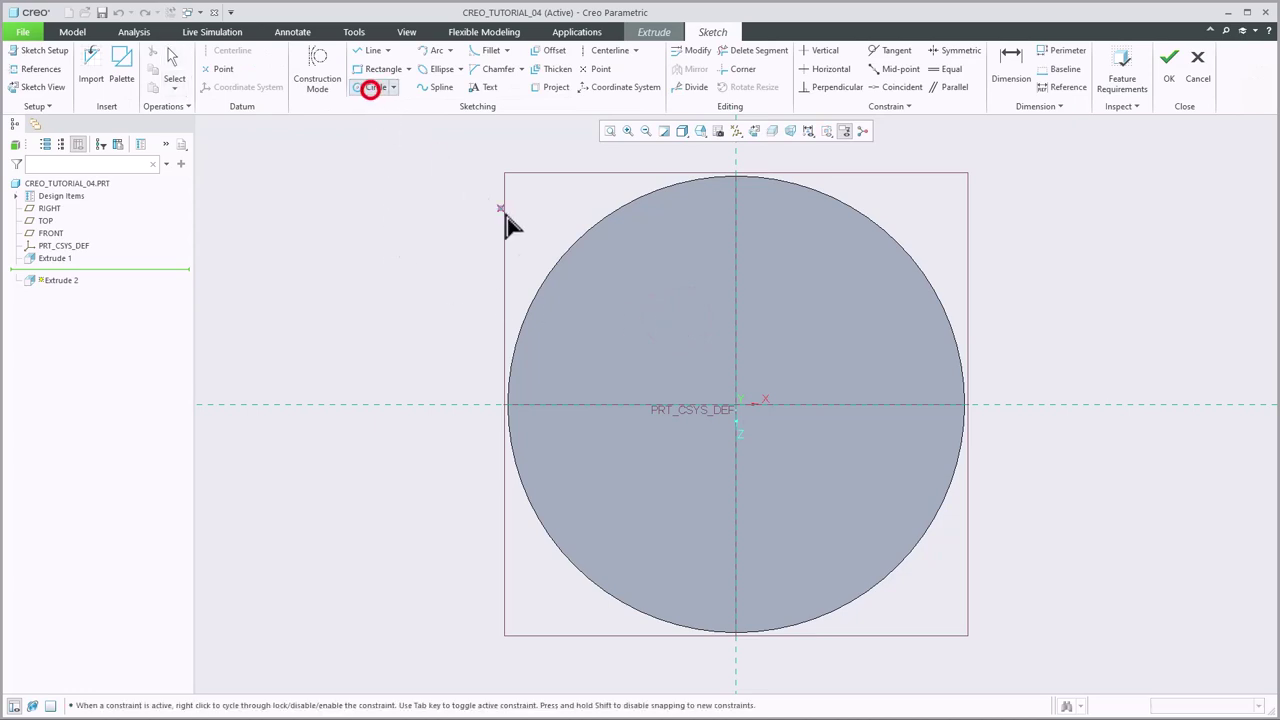
pyautogui.click(733, 405)
pyautogui.click(821, 349)
pyautogui.middleClick(858, 318)
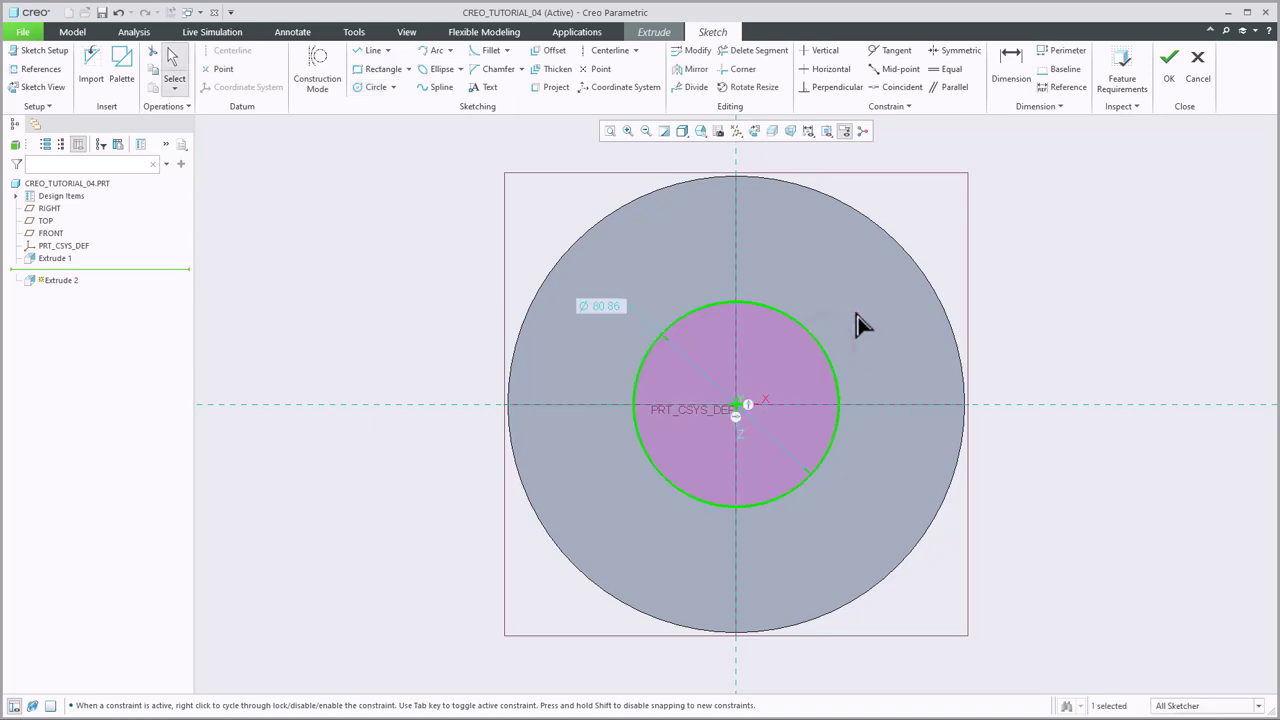
pyautogui.doubleClick(603, 307)
pyautogui.write('48')
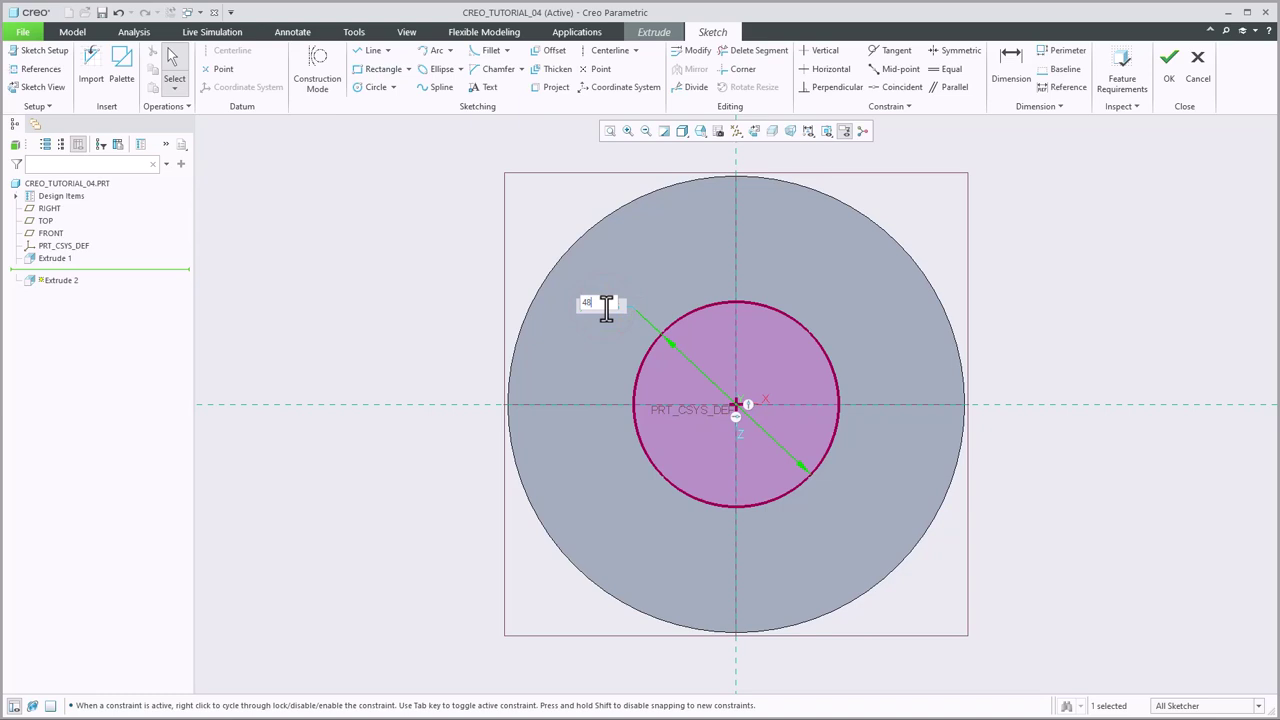
pyautogui.press('Return')
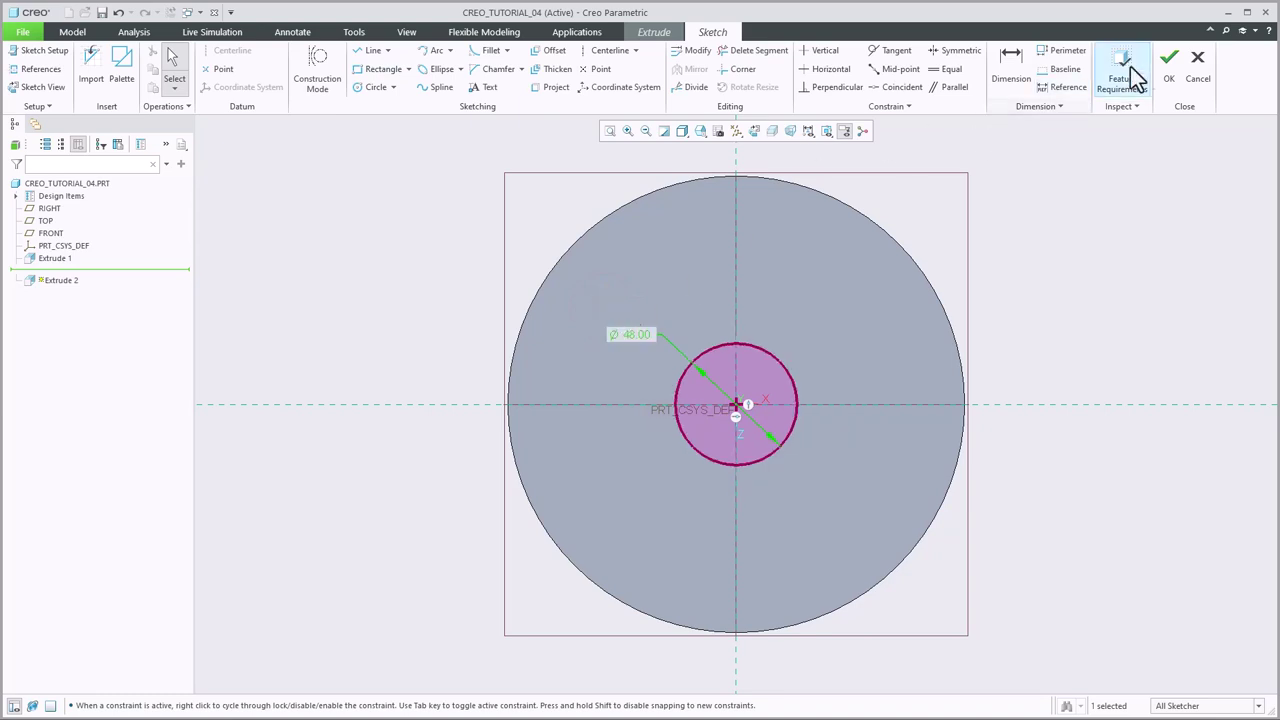
pyautogui.click(1169, 68)
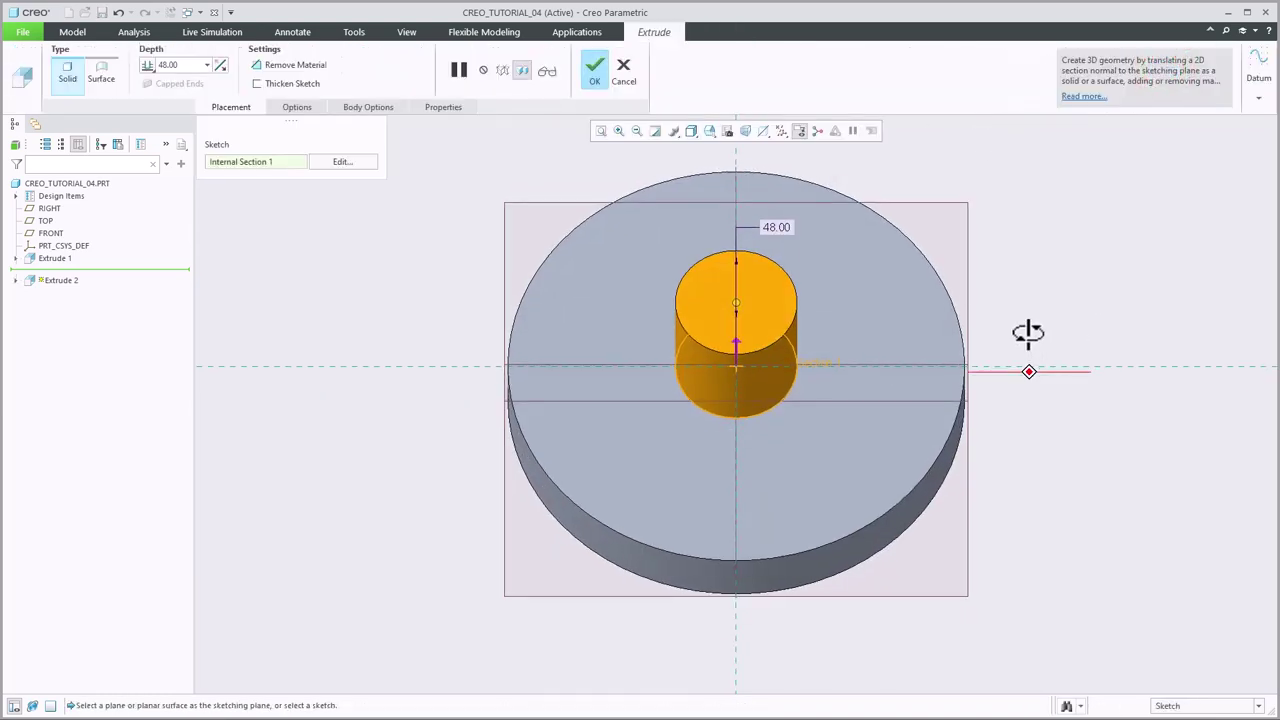
# Step: Extrude the Ø48 circle 19 high as the central boss
pyautogui.doubleClick(779, 228)
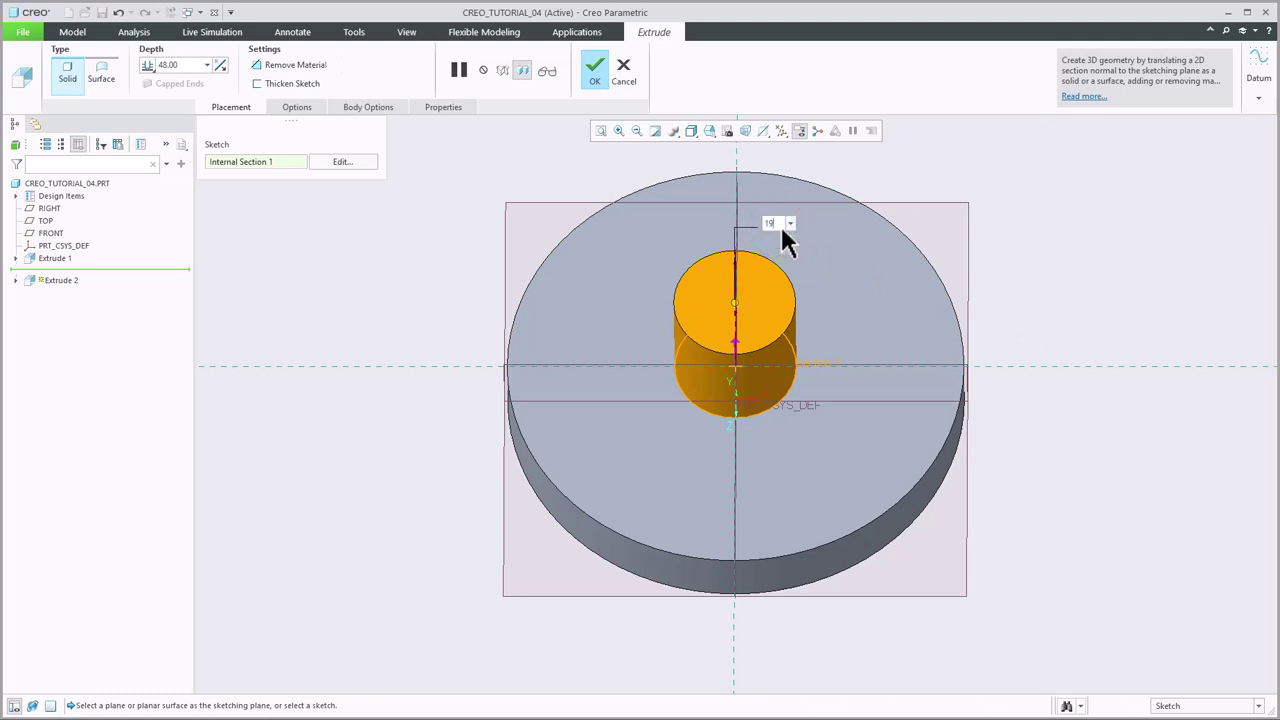
pyautogui.write('19')
pyautogui.press('Return')
pyautogui.click(596, 68)
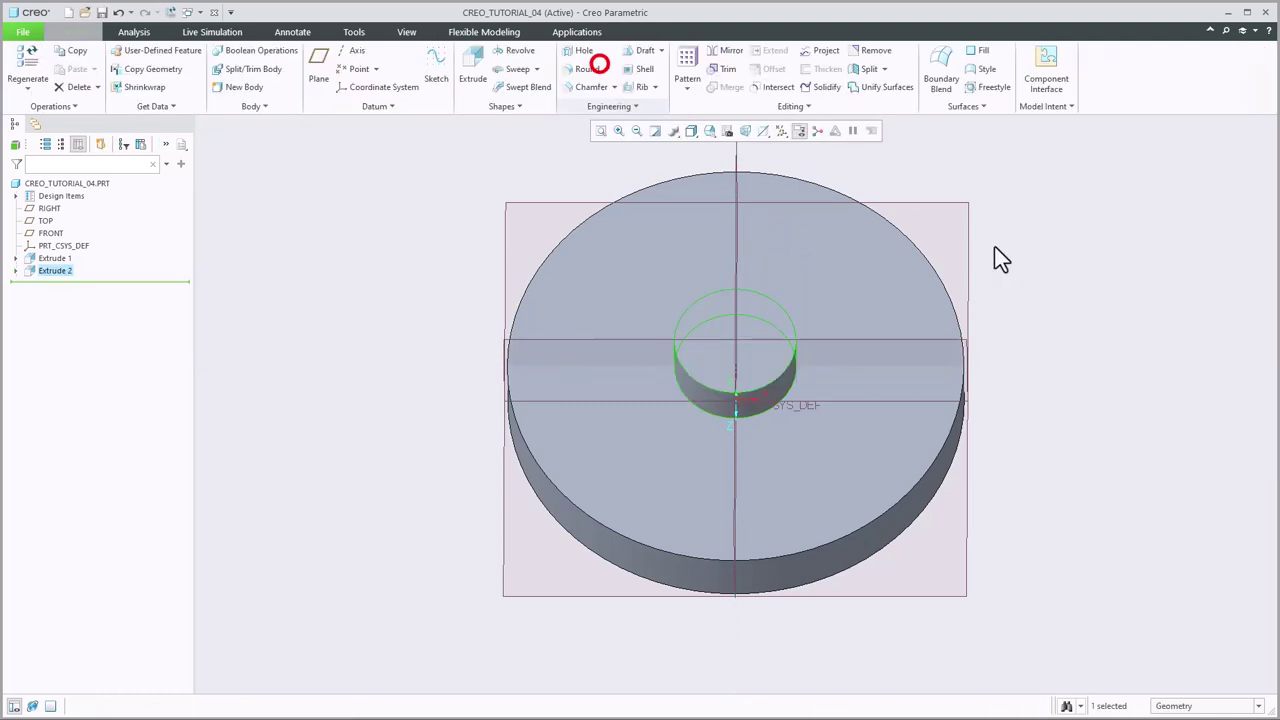
pyautogui.click(1108, 274)
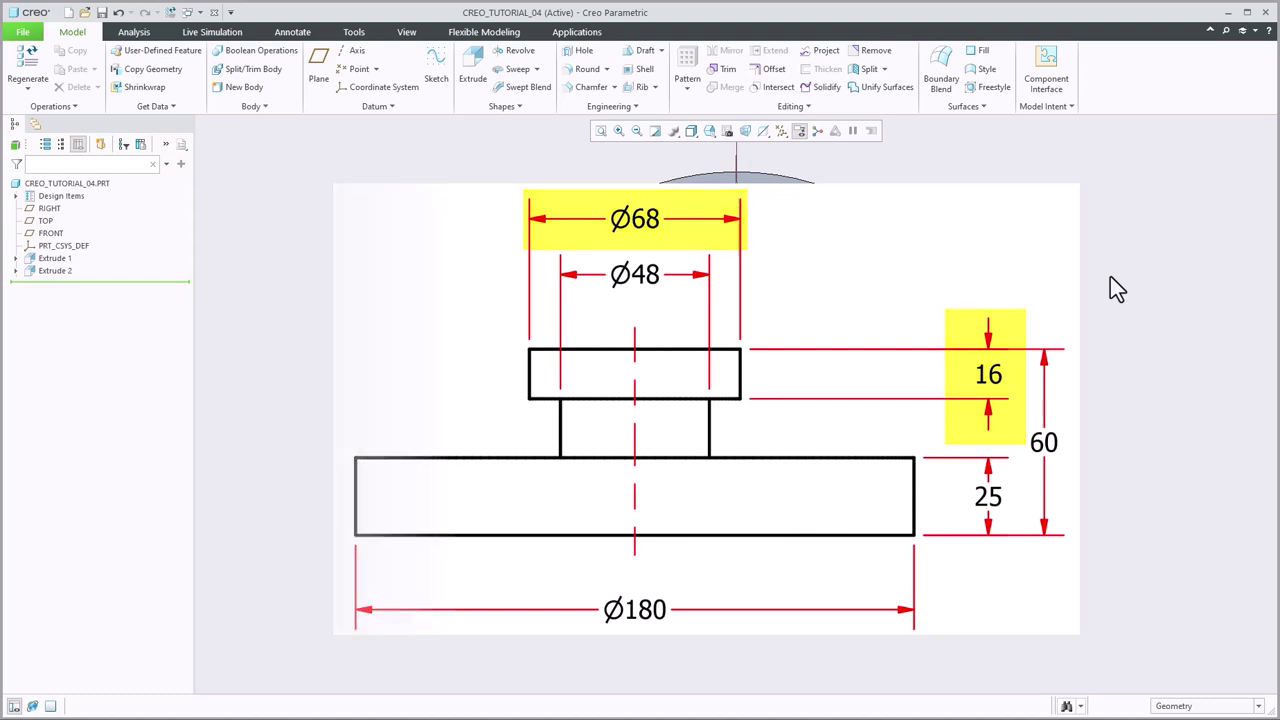
# Step: Start a third extrusion and sketch a Ø68 circle at the origin on the boss's top face
pyautogui.click(474, 71)
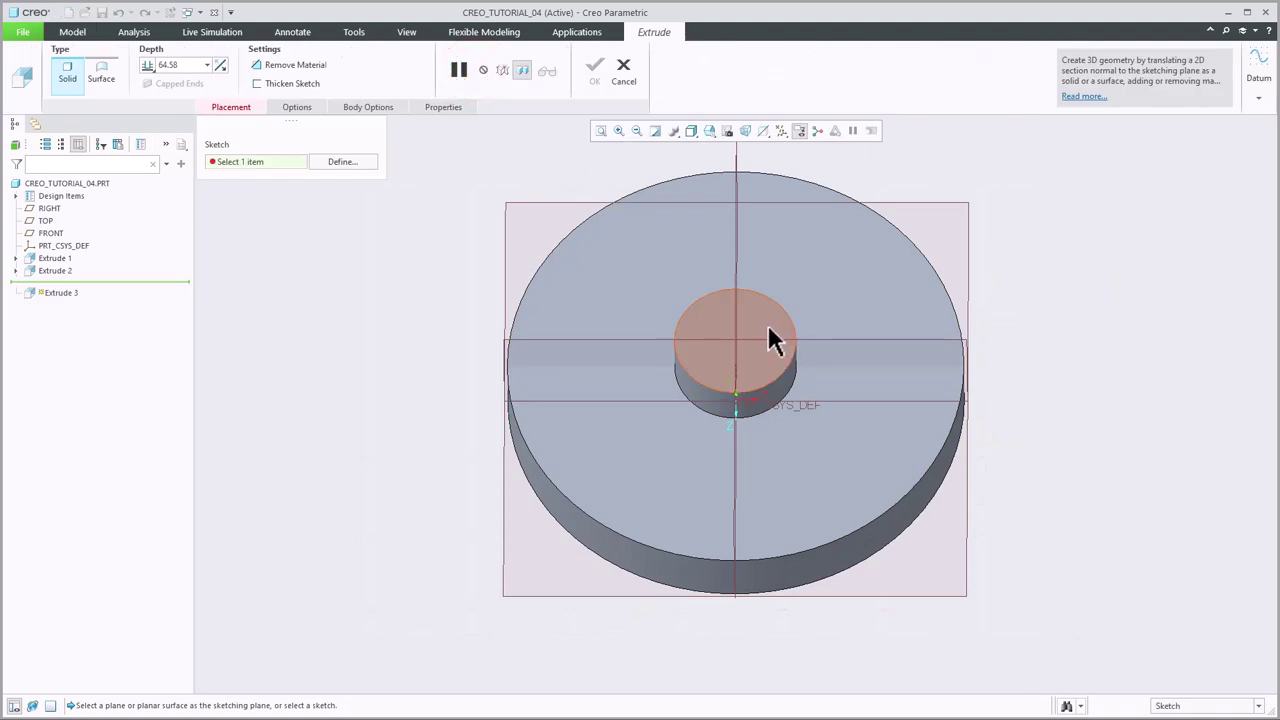
pyautogui.click(762, 325)
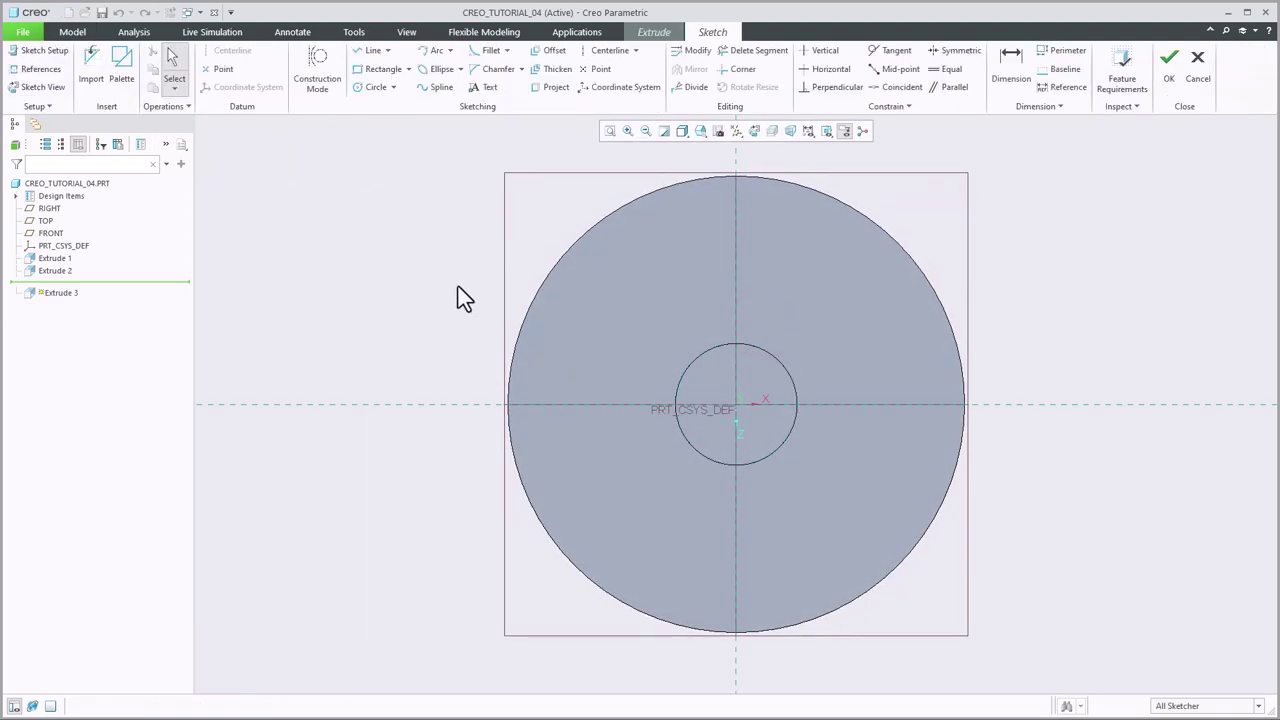
pyautogui.click(370, 87)
pyautogui.click(744, 416)
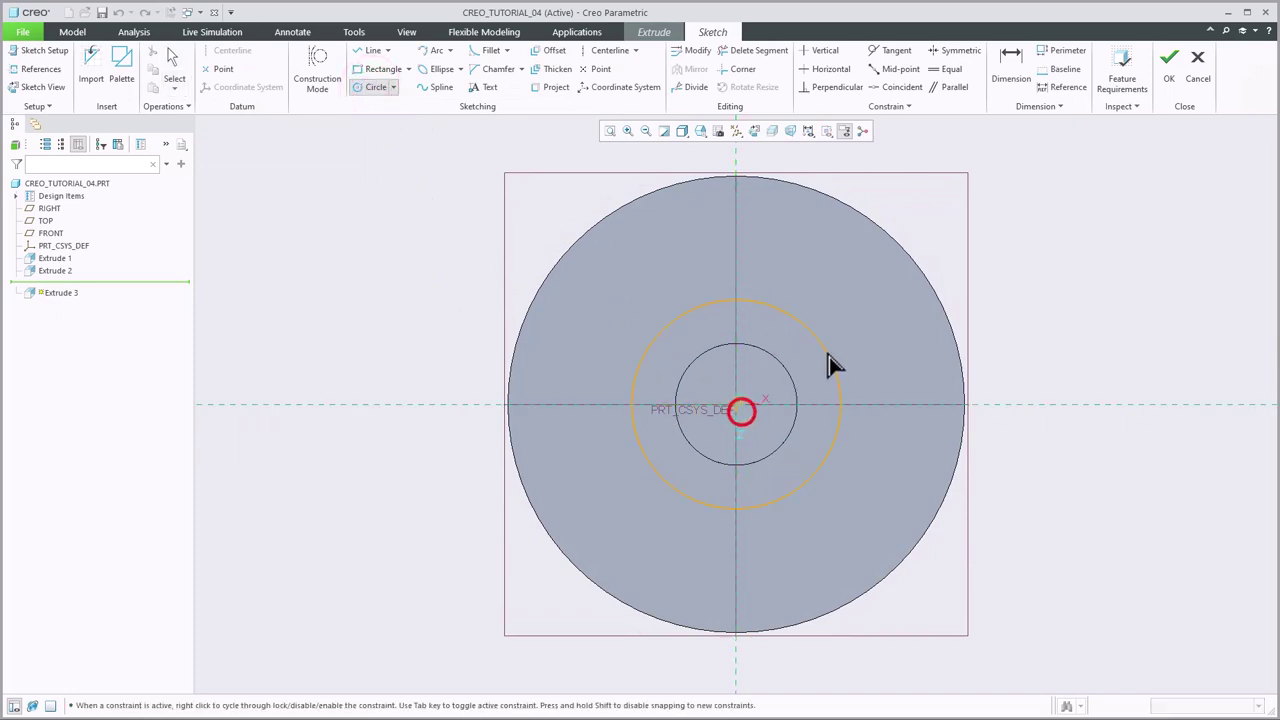
pyautogui.click(834, 343)
pyautogui.middleClick(850, 281)
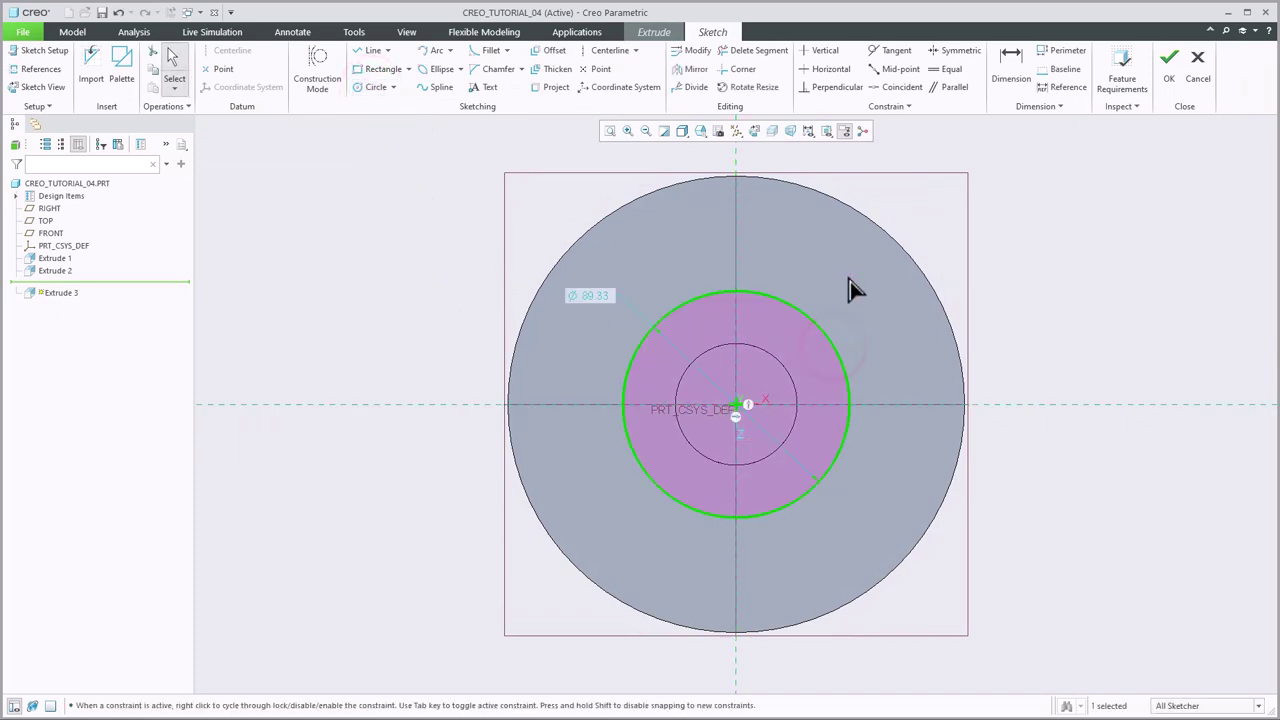
pyautogui.doubleClick(600, 295)
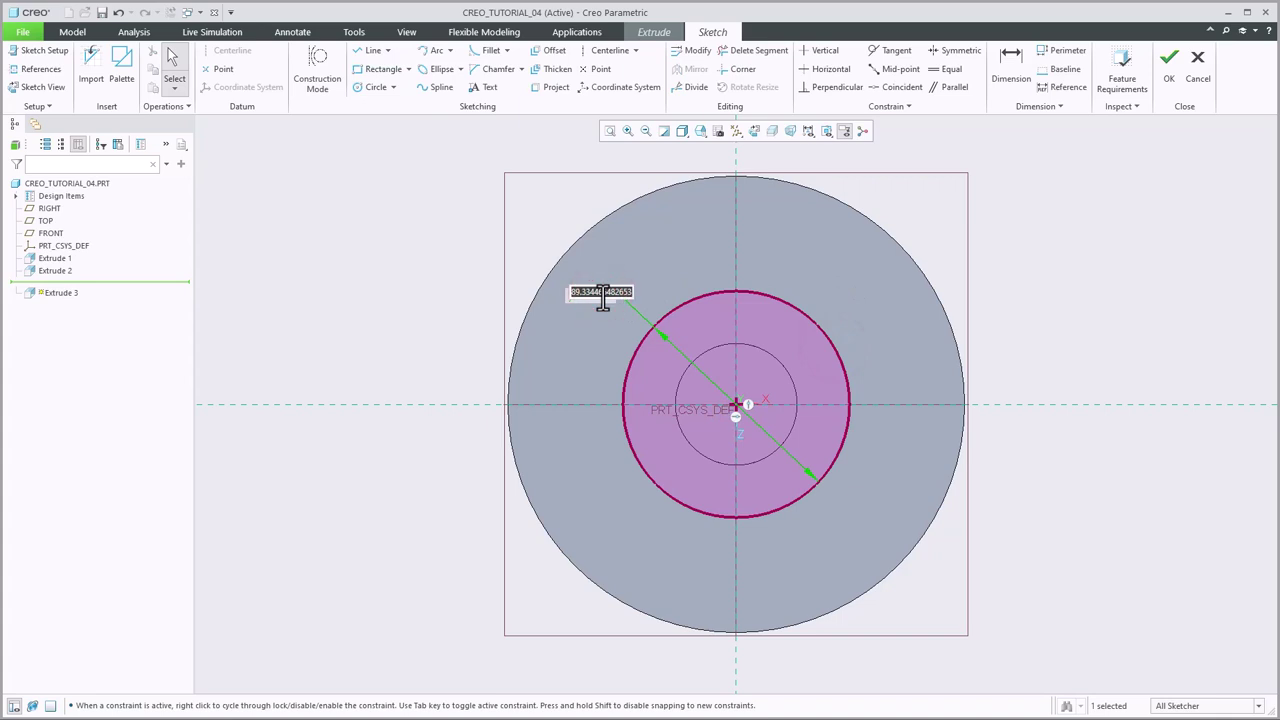
pyautogui.write('68')
pyautogui.press('Return')
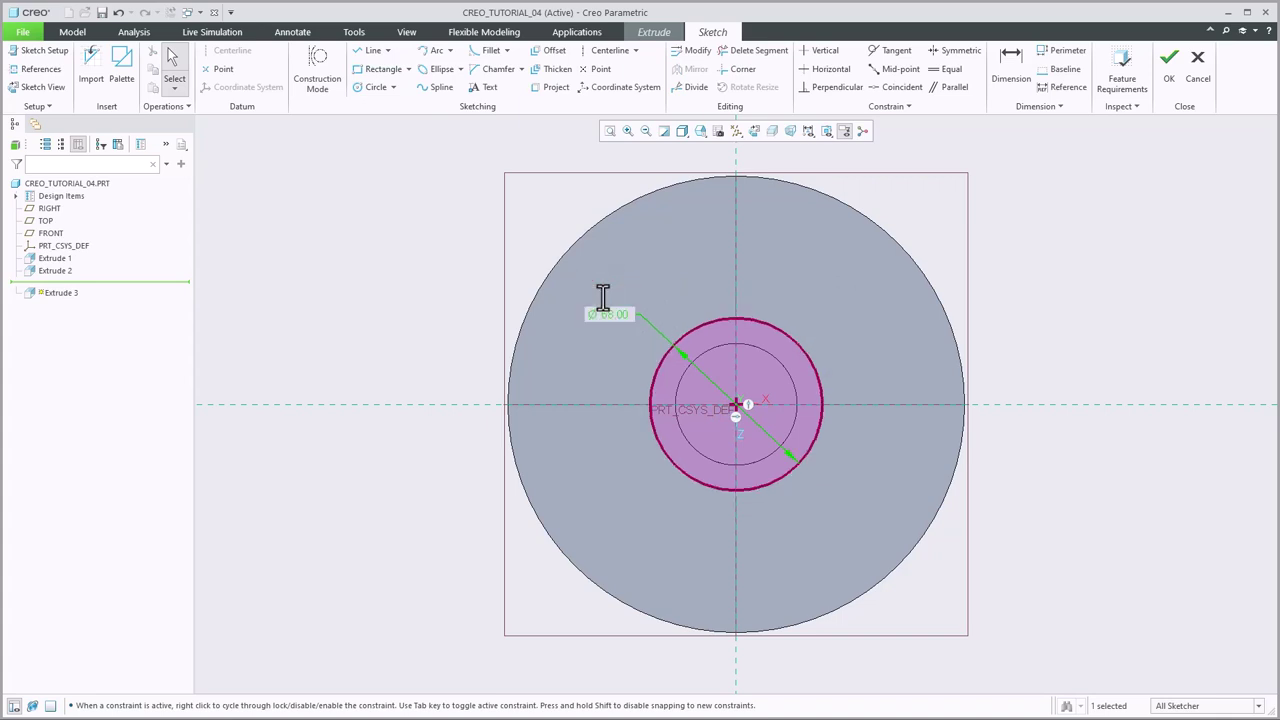
pyautogui.click(1170, 64)
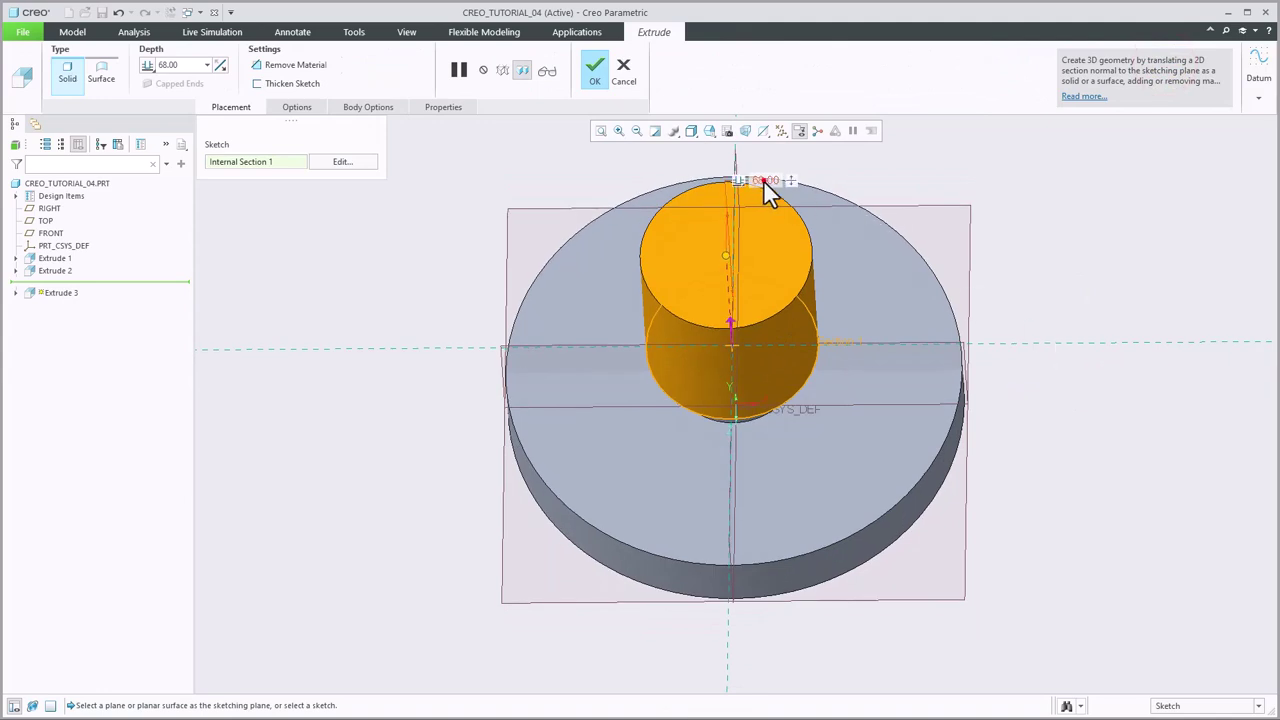
# Step: Extrude the Ø68 circle 16 deep to complete Extrude 3
pyautogui.click(763, 180)
pyautogui.write('16')
pyautogui.press('Return')
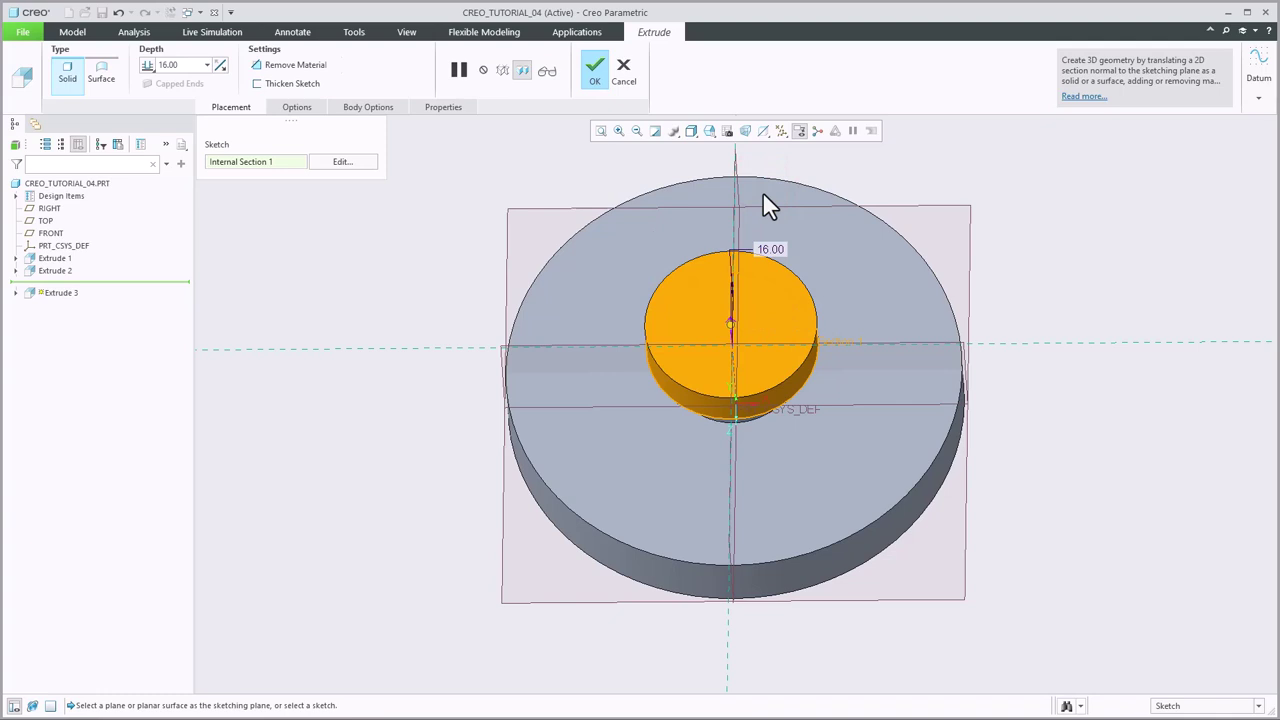
pyautogui.click(597, 74)
pyautogui.click(1012, 229)
pyautogui.moveTo(1063, 371)
pyautogui.mouseDown(button='middle')
pyautogui.moveTo(1080, 323)
pyautogui.moveTo(1070, 388)
pyautogui.mouseUp(button='middle')
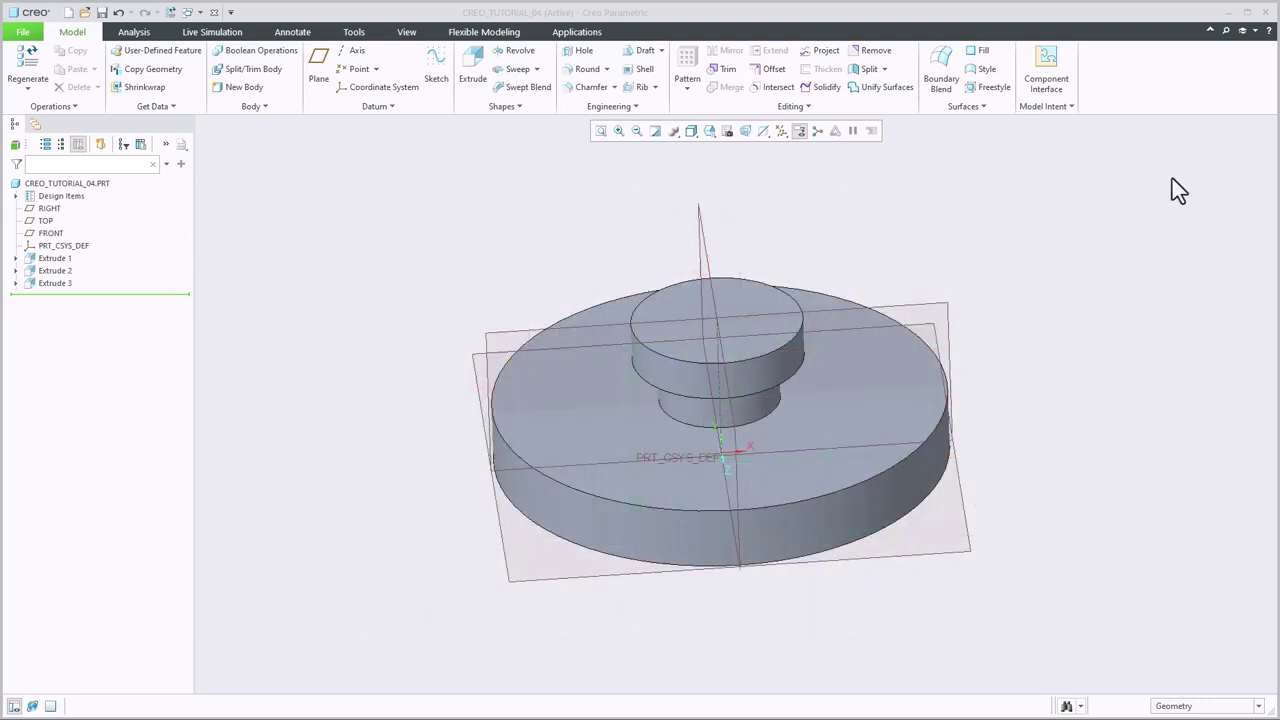
# Step: Create the solid part Creo_Tutorial_04a from the mmns_part_solid_abs template
pyautogui.click(1172, 178)
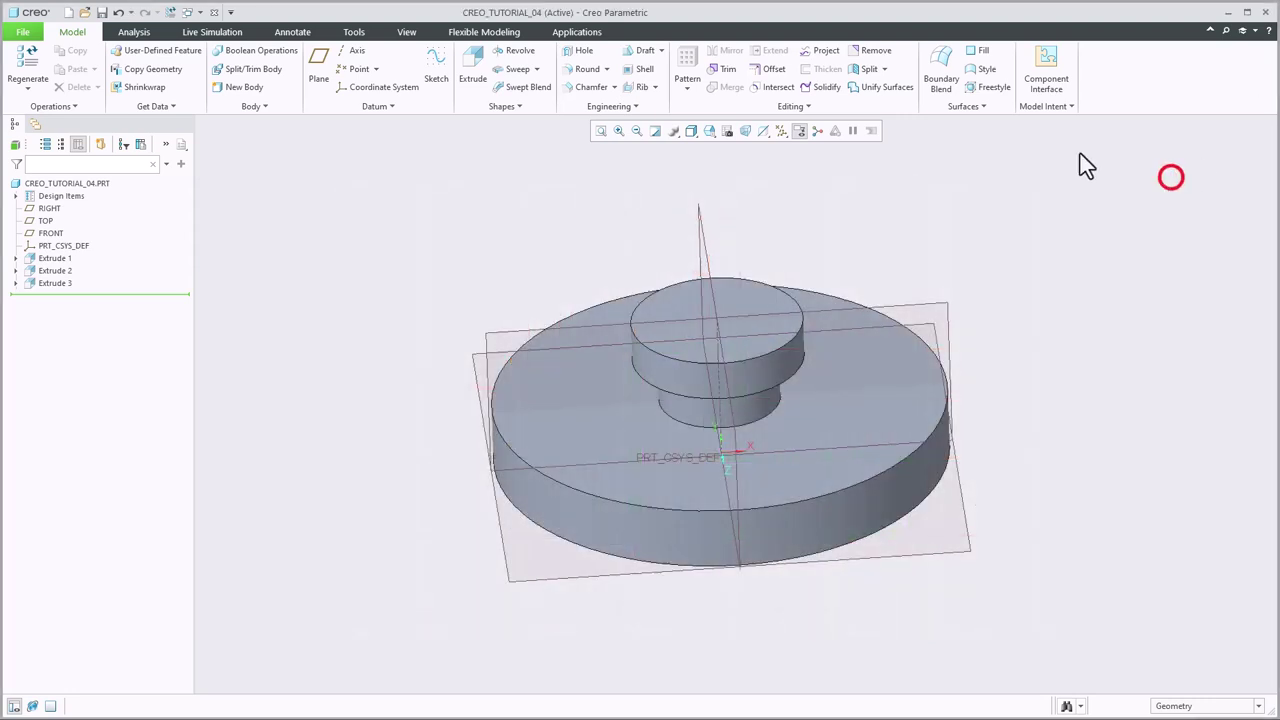
pyautogui.click(66, 14)
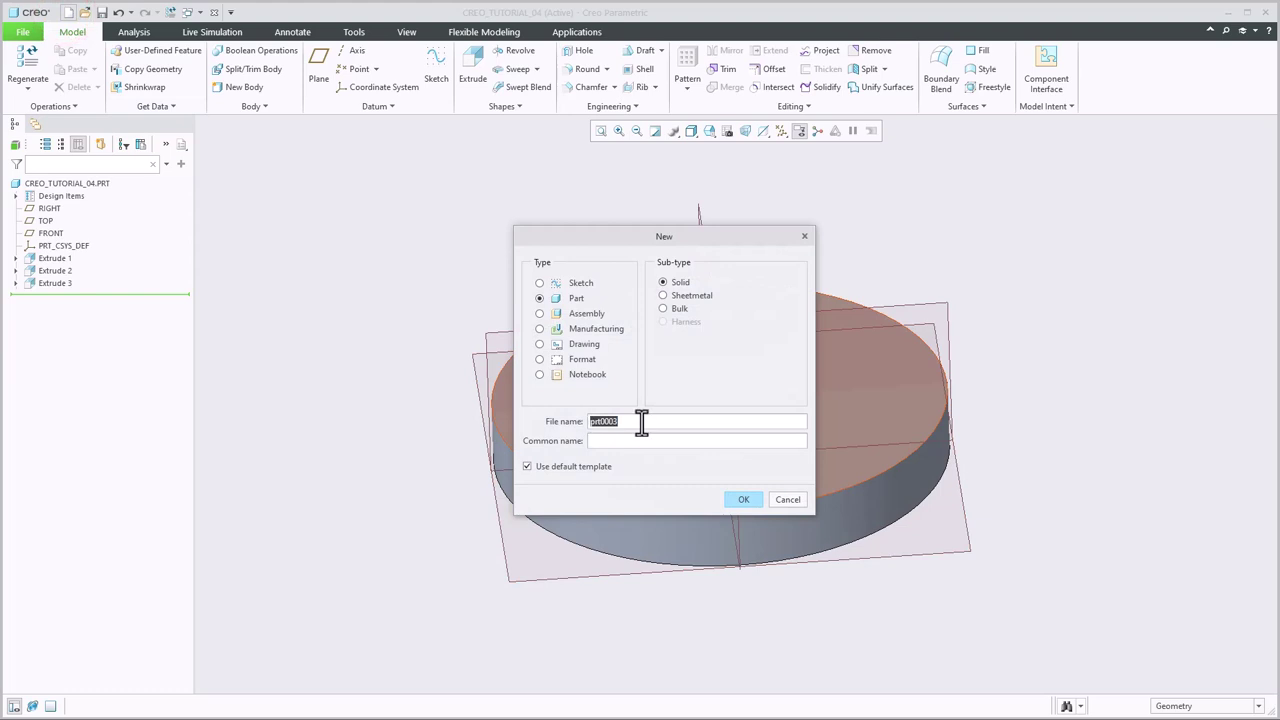
pyautogui.write('Creo')
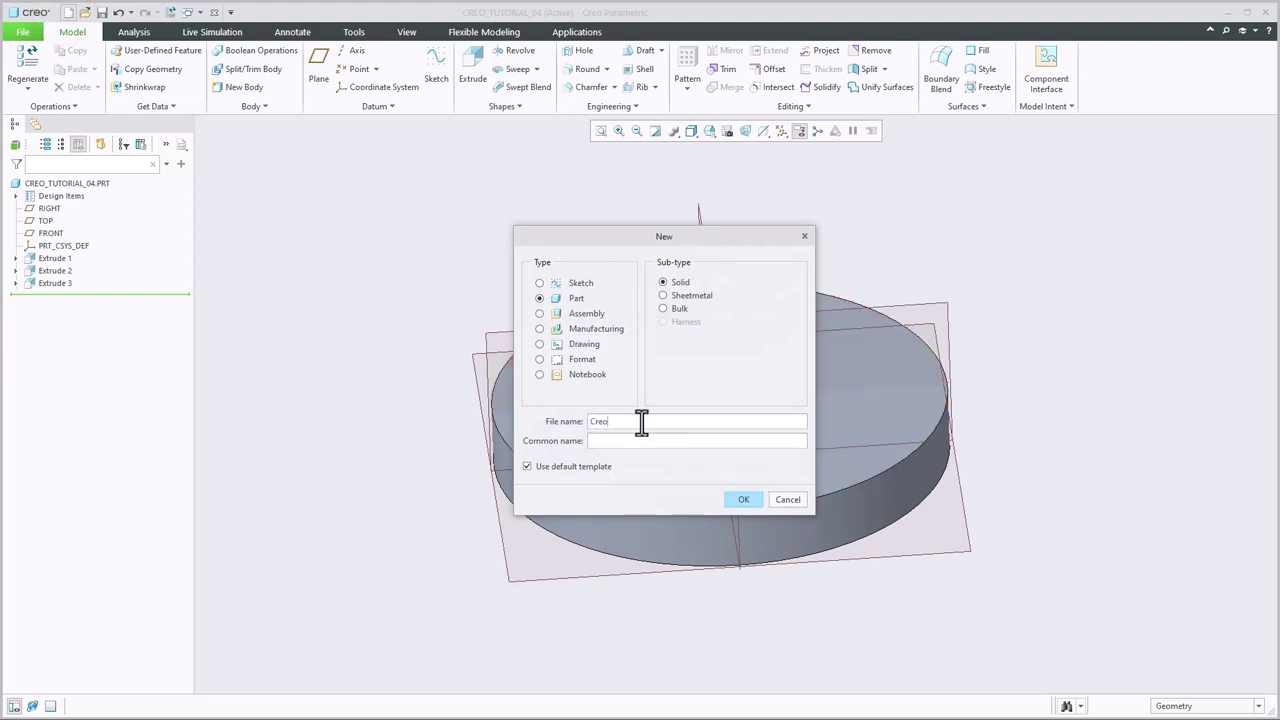
pyautogui.write('_Tut')
pyautogui.press('BackSpace')
pyautogui.write('torial_04a')
pyautogui.click(742, 499)
pyautogui.scroll(-2, 635, 312)
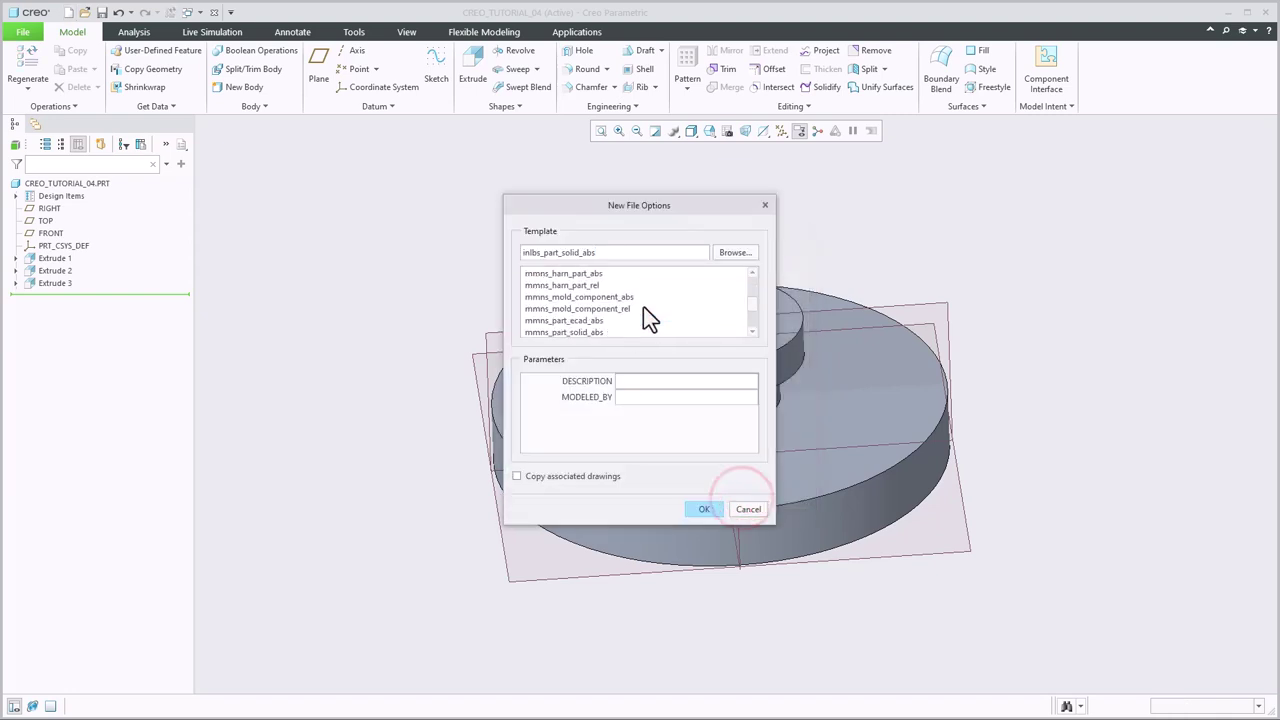
pyautogui.scroll(-3, 614, 311)
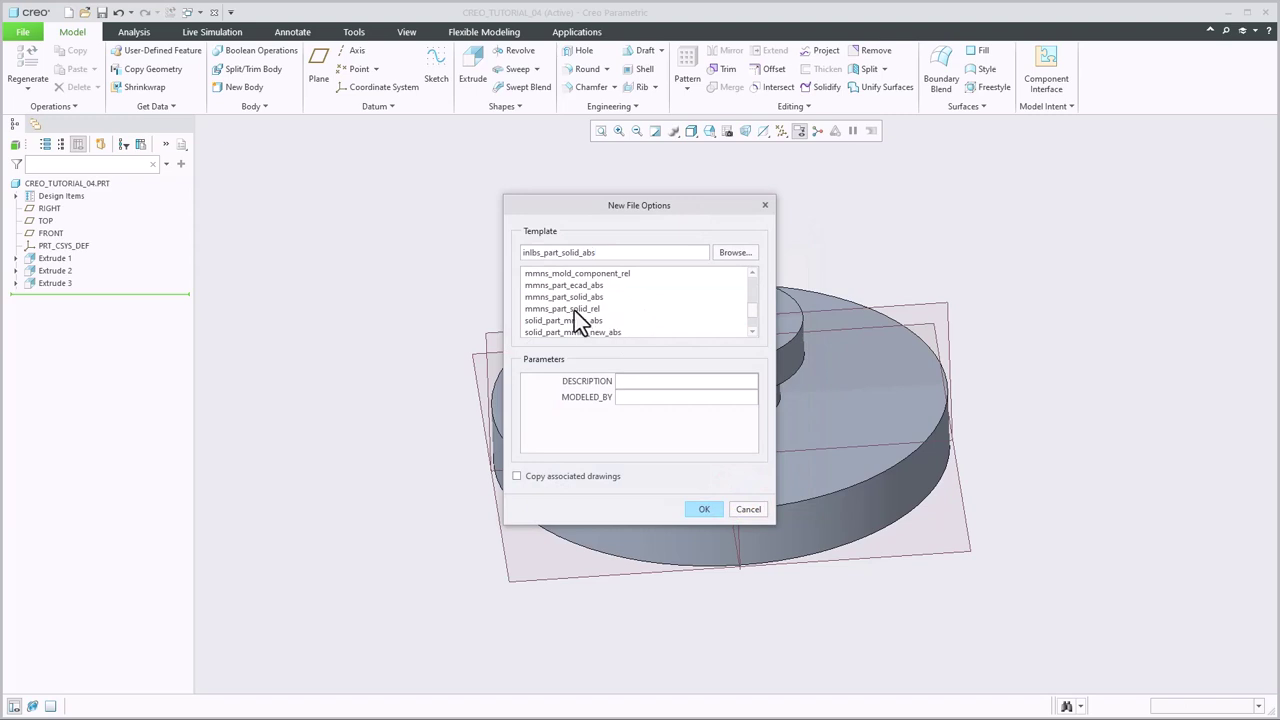
pyautogui.click(573, 297)
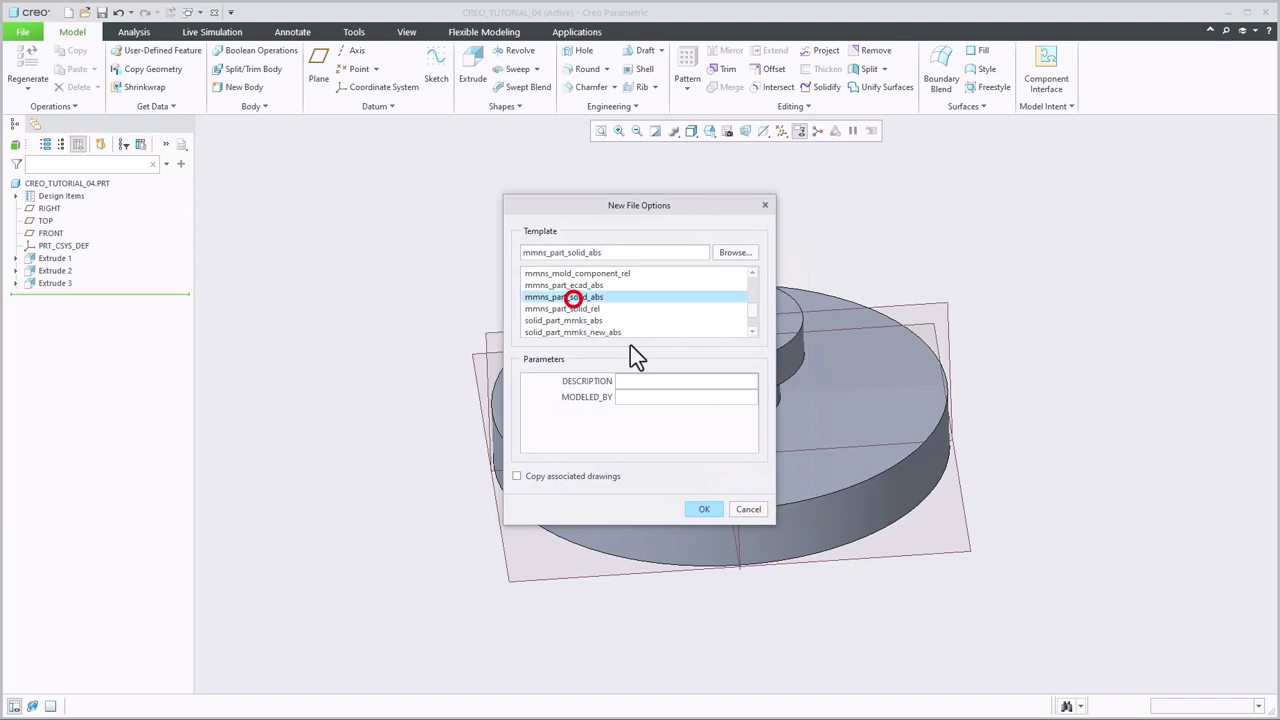
pyautogui.click(702, 509)
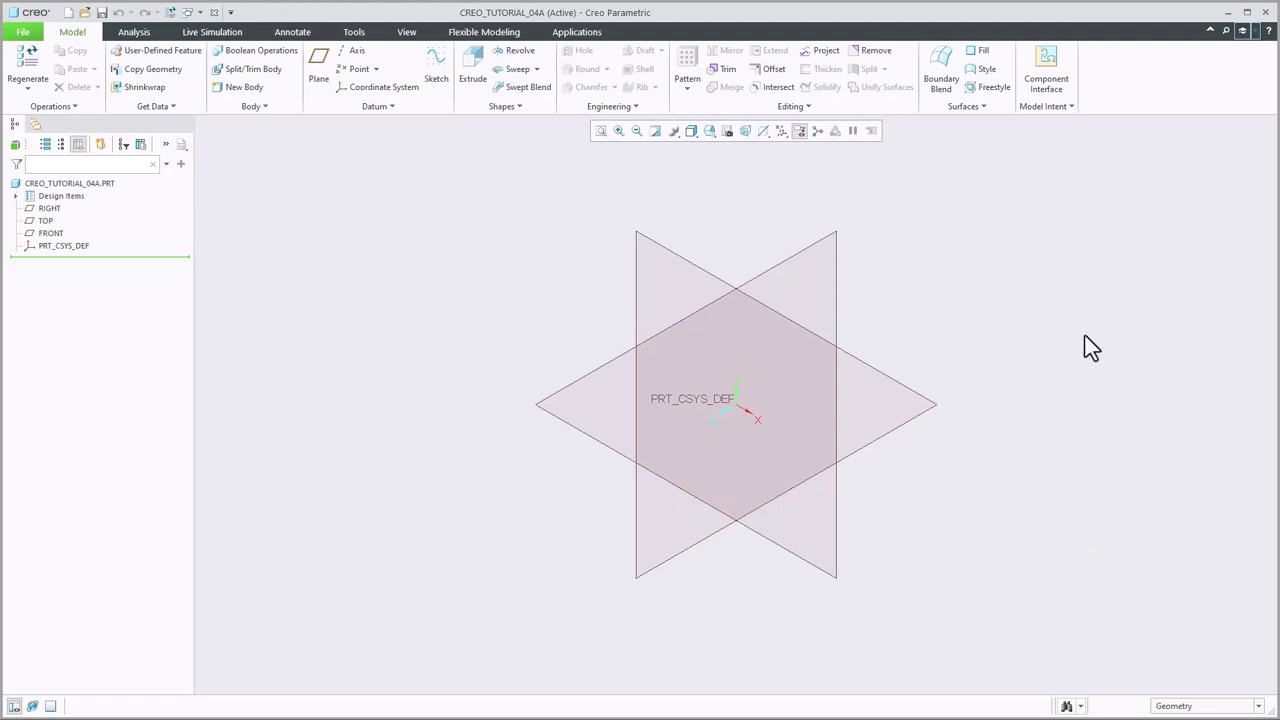
# Step: Start a revolve on the FRONT plane and draw the profile's left and top edges from the origin
pyautogui.click(515, 52)
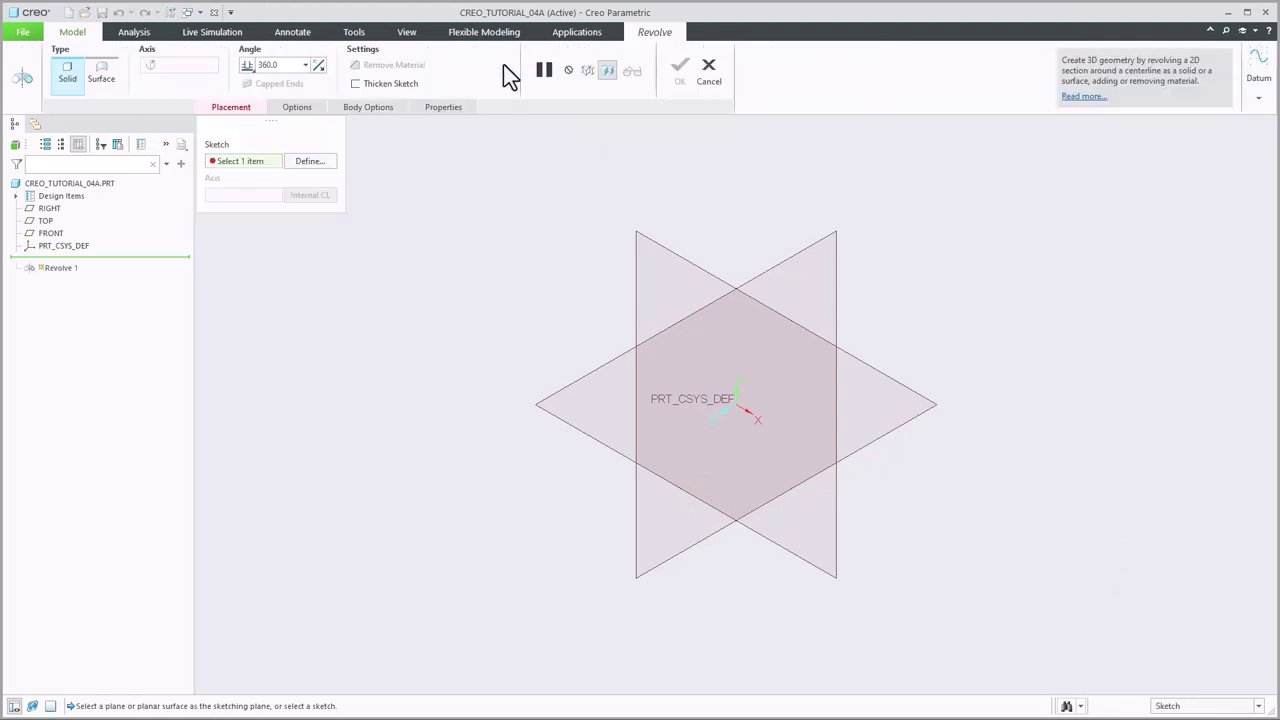
pyautogui.click(668, 250)
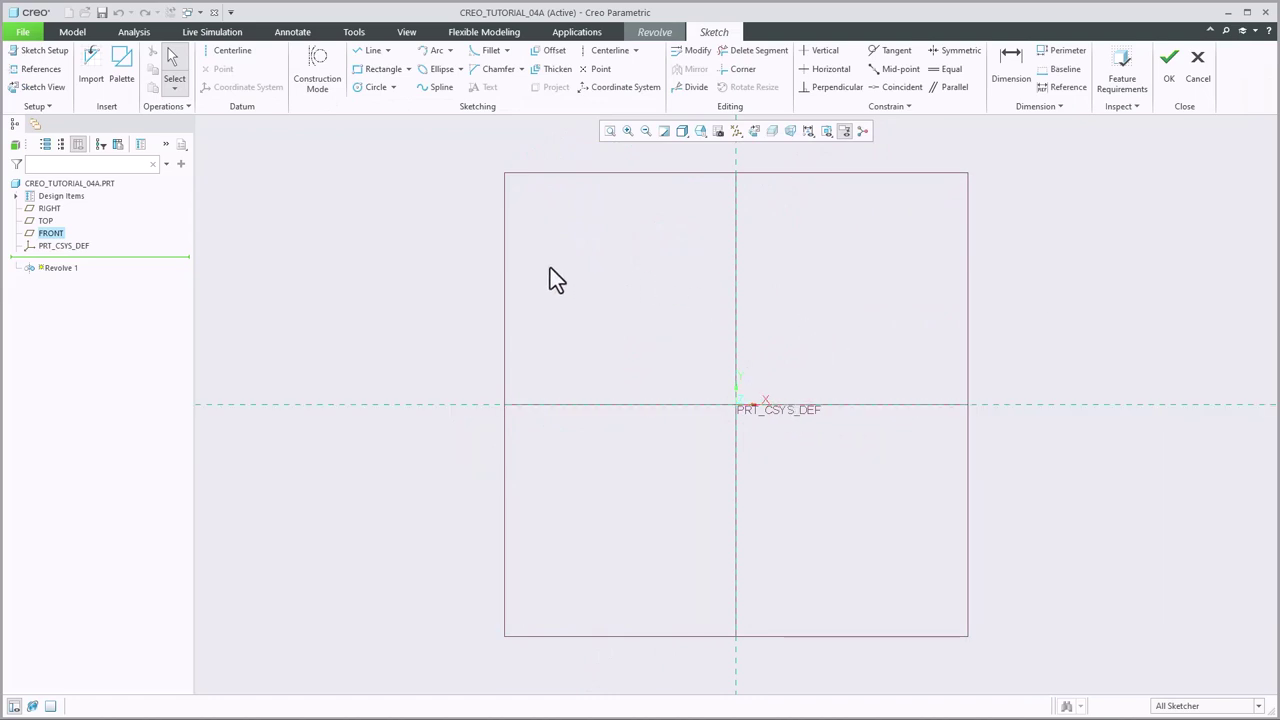
pyautogui.click(368, 52)
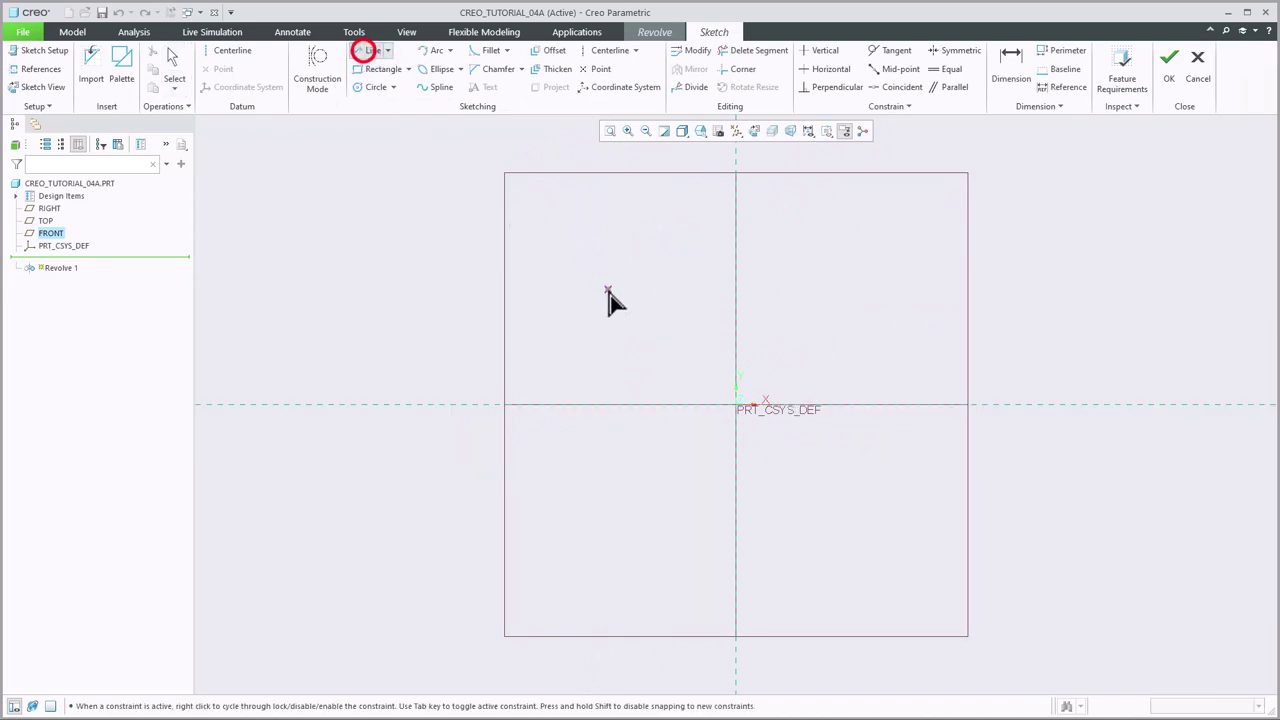
pyautogui.click(736, 406)
pyautogui.click(738, 197)
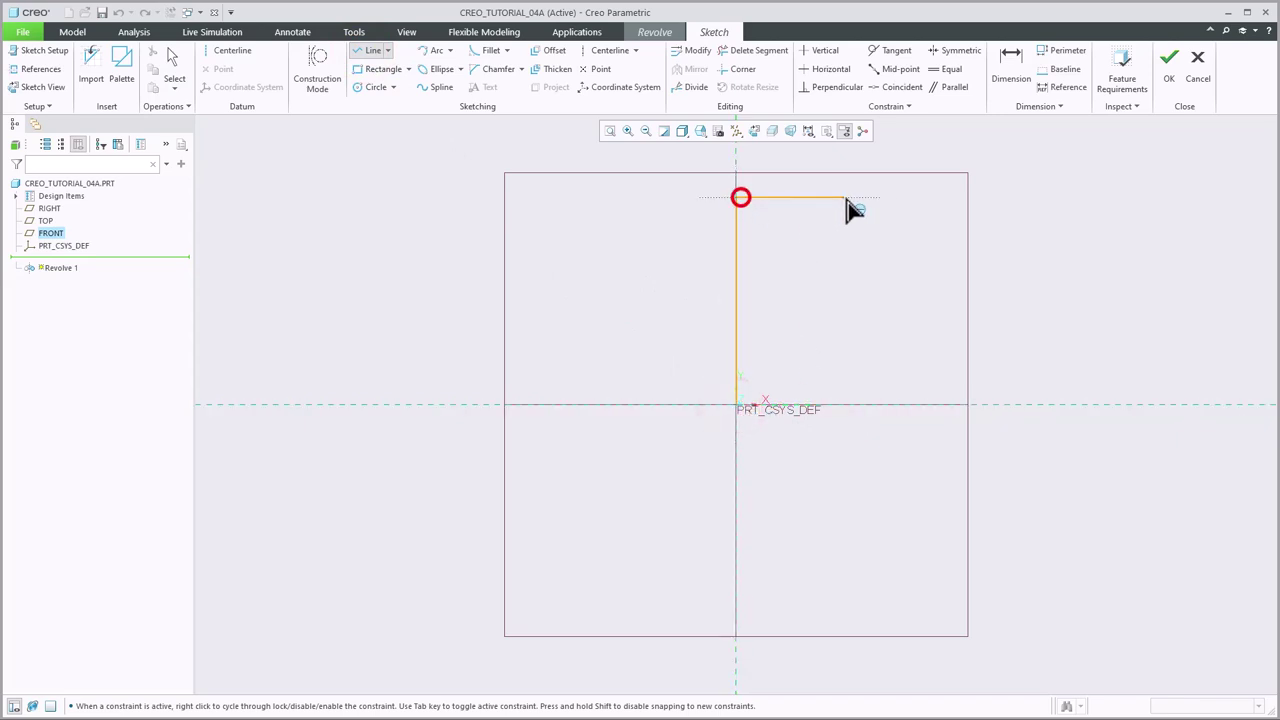
pyautogui.click(886, 197)
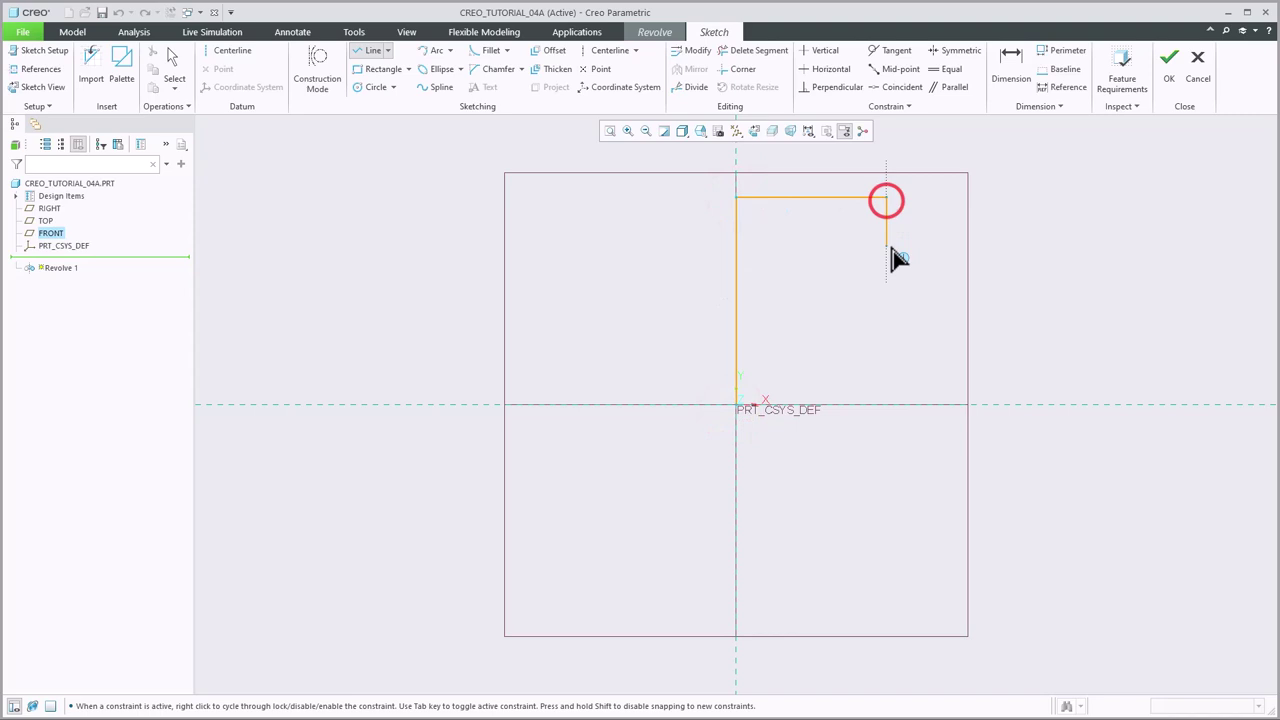
# Step: Draw the stepped drops and ledges down to the axis, closing the profile at the origin
pyautogui.click(886, 240)
pyautogui.click(859, 241)
pyautogui.click(859, 277)
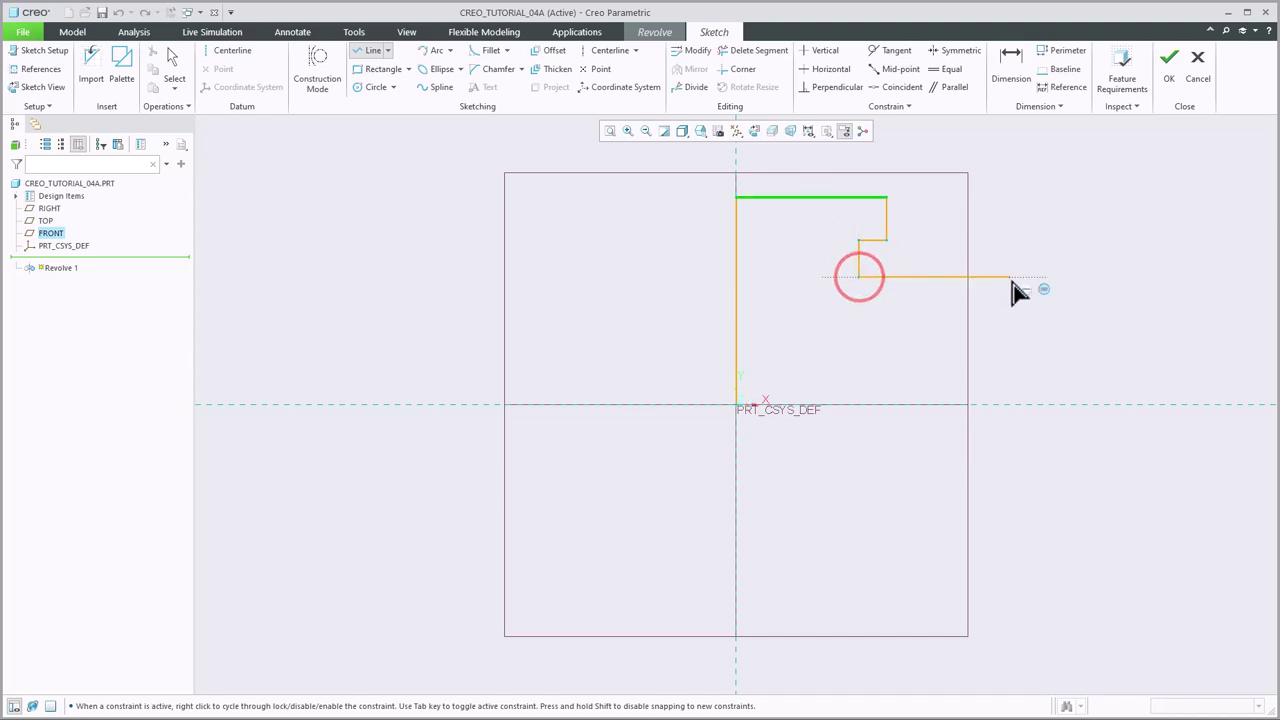
pyautogui.click(1056, 279)
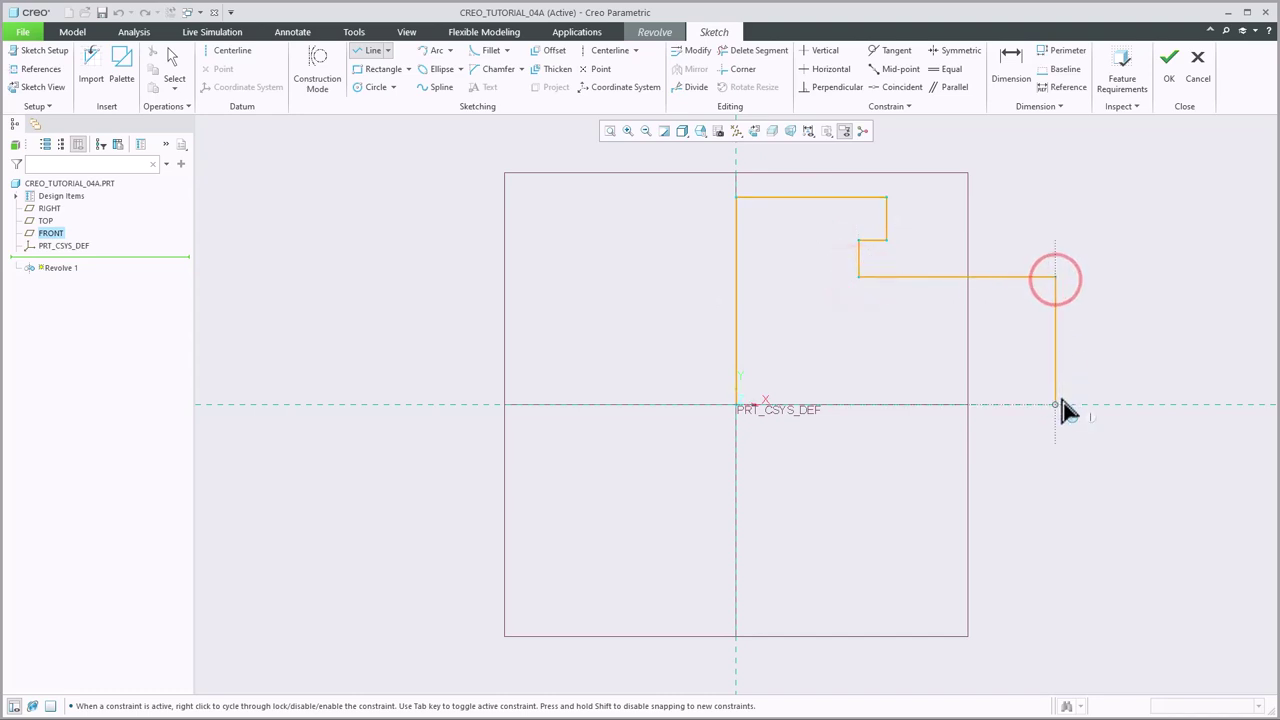
pyautogui.click(1057, 404)
pyautogui.click(734, 407)
pyautogui.middleClick(655, 320)
pyautogui.middleClick(662, 318)
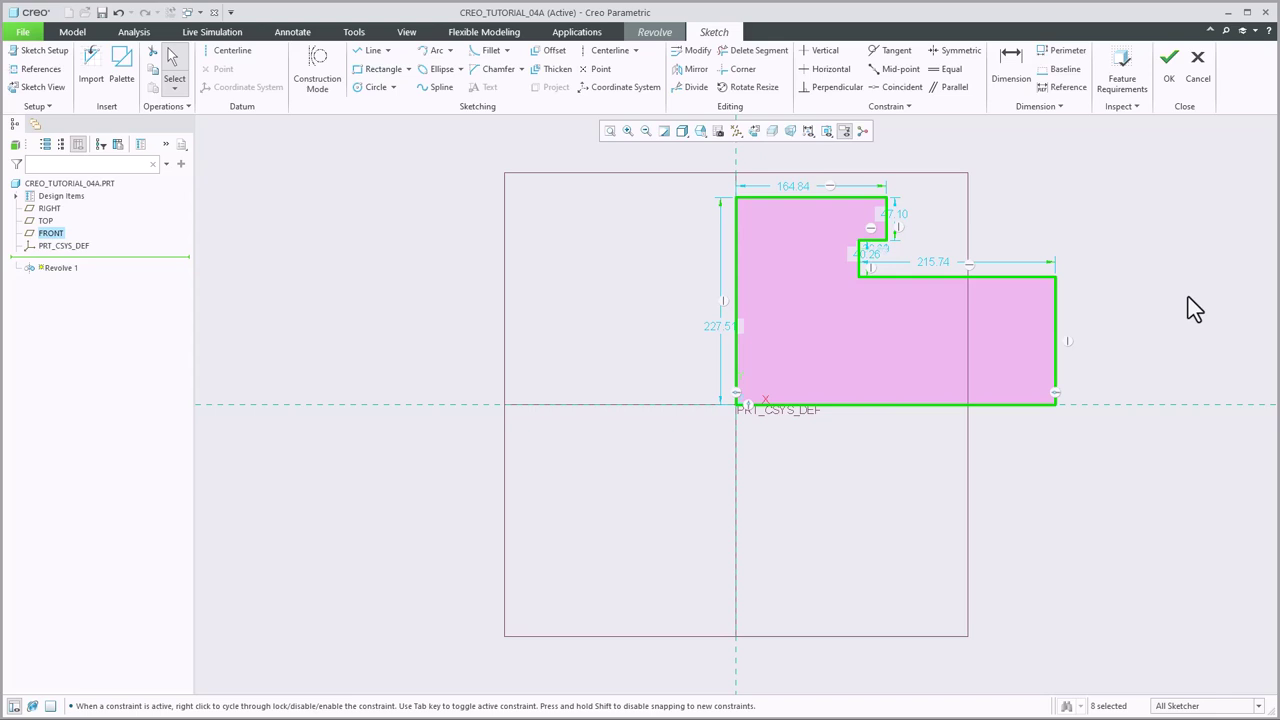
# Step: Set the profile's overall height to 60 and the first step drop to 16
pyautogui.doubleClick(718, 336)
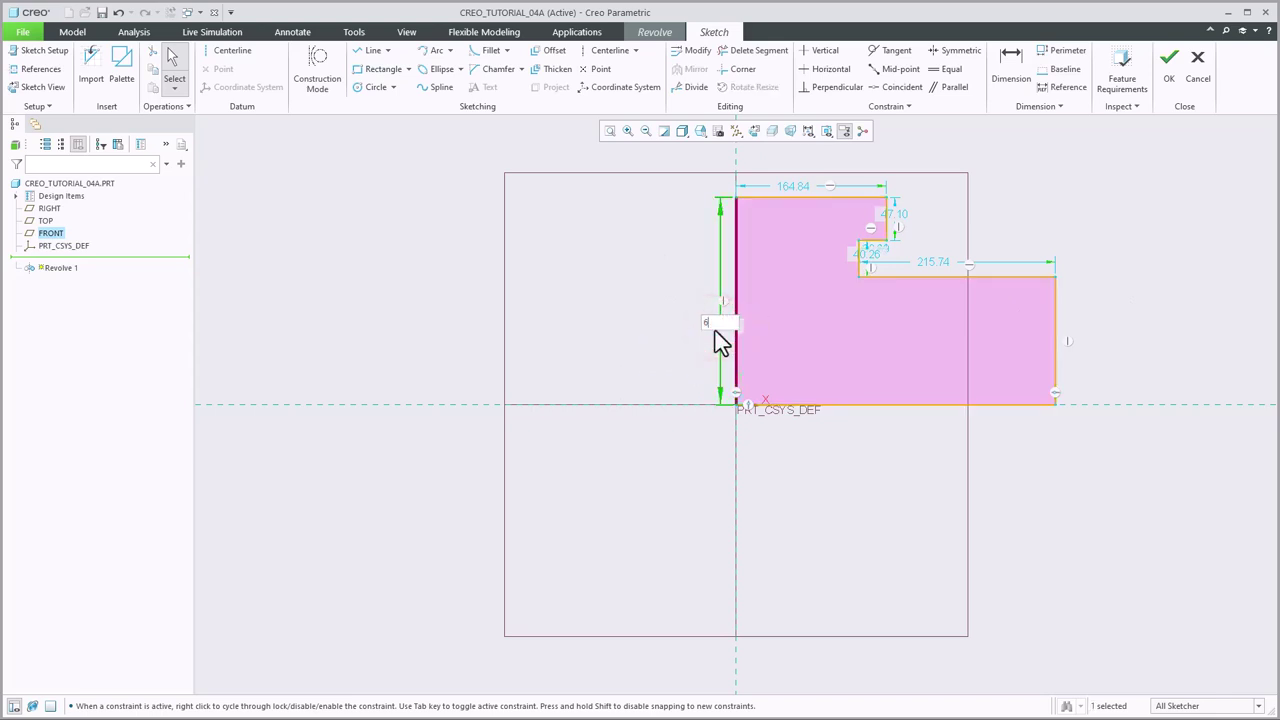
pyautogui.write('60')
pyautogui.press('Return')
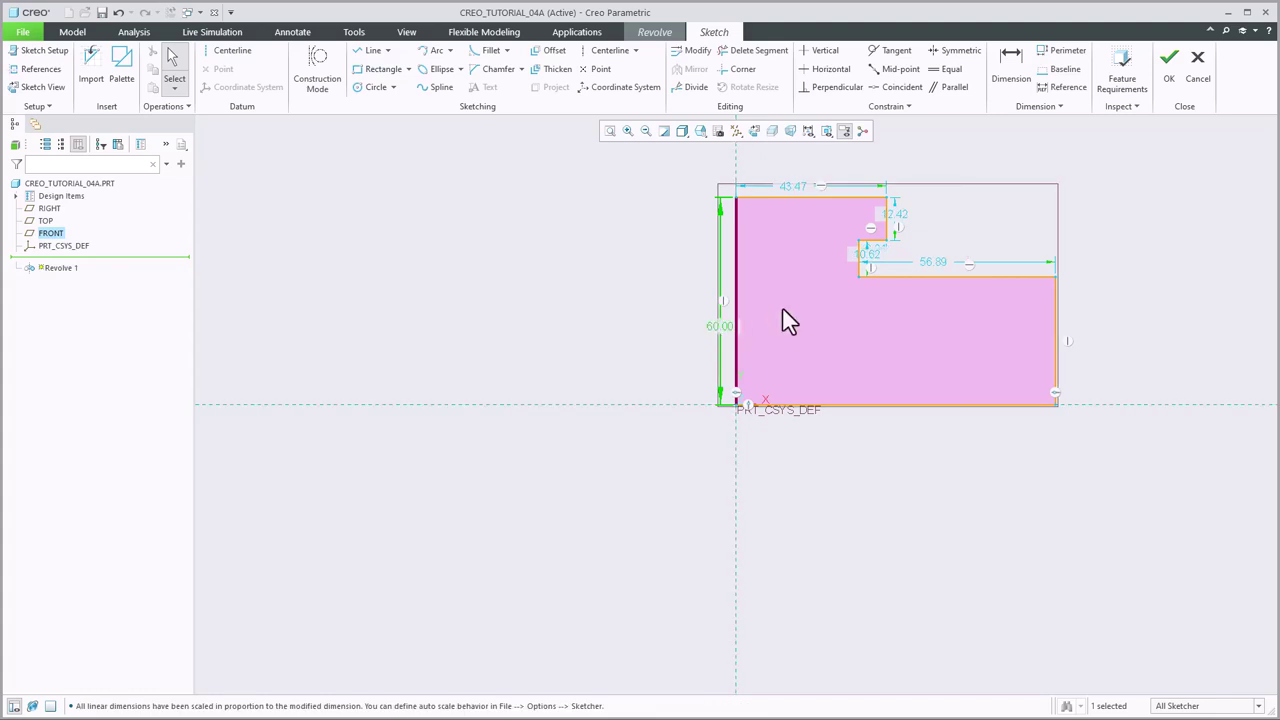
pyautogui.click(935, 218)
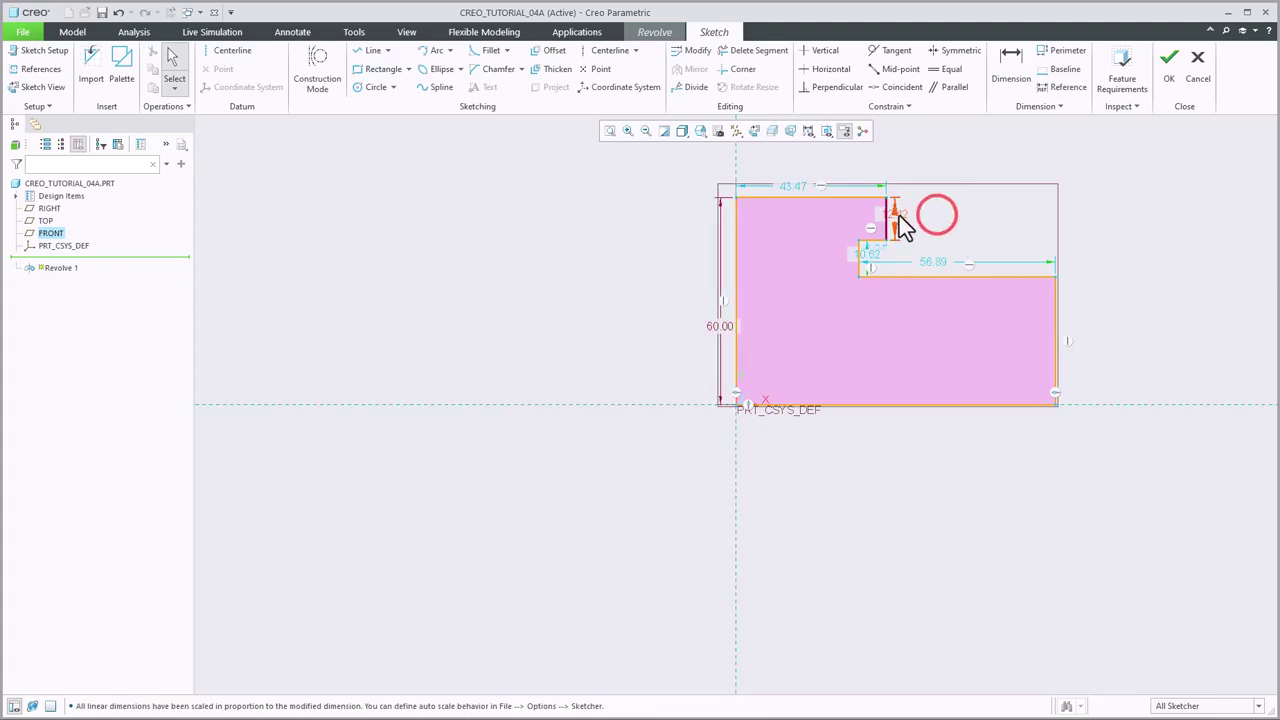
pyautogui.doubleClick(897, 213)
pyautogui.write('16')
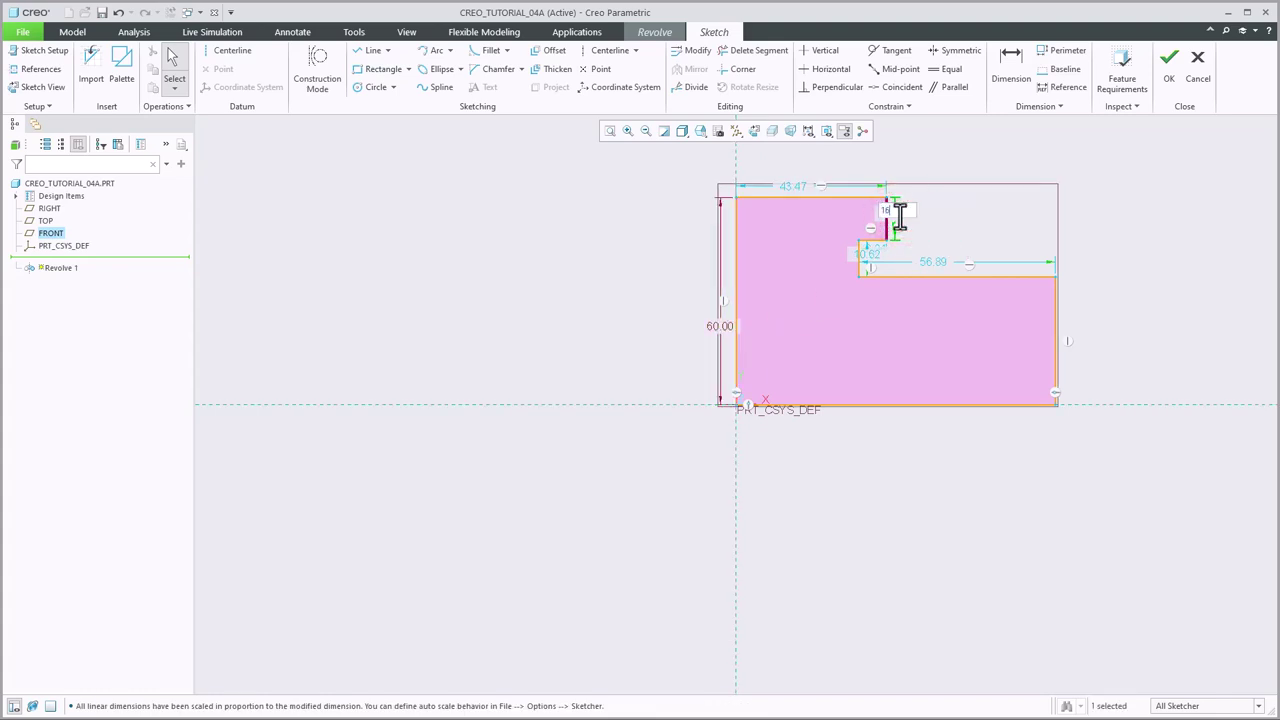
pyautogui.press('Return')
pyautogui.click(946, 211)
pyautogui.click(1128, 263)
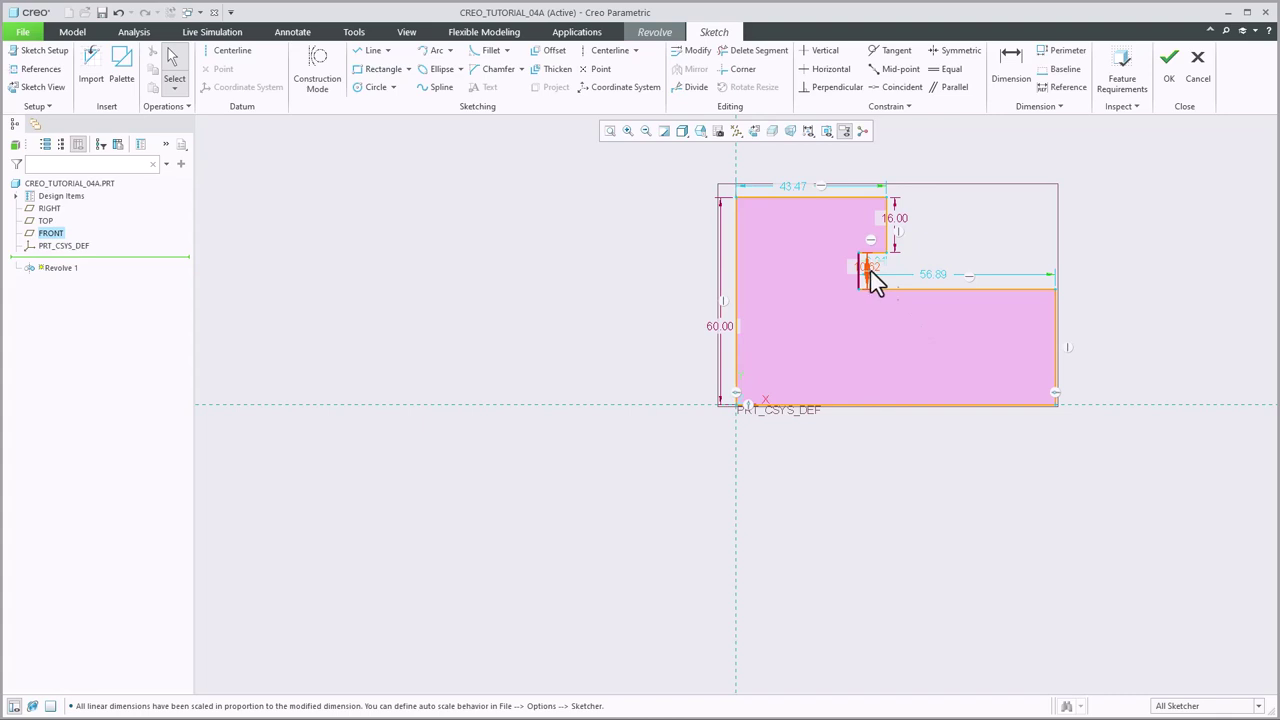
# Step: Add a 25 height dimension on the profile's right outer edge
pyautogui.click(1014, 60)
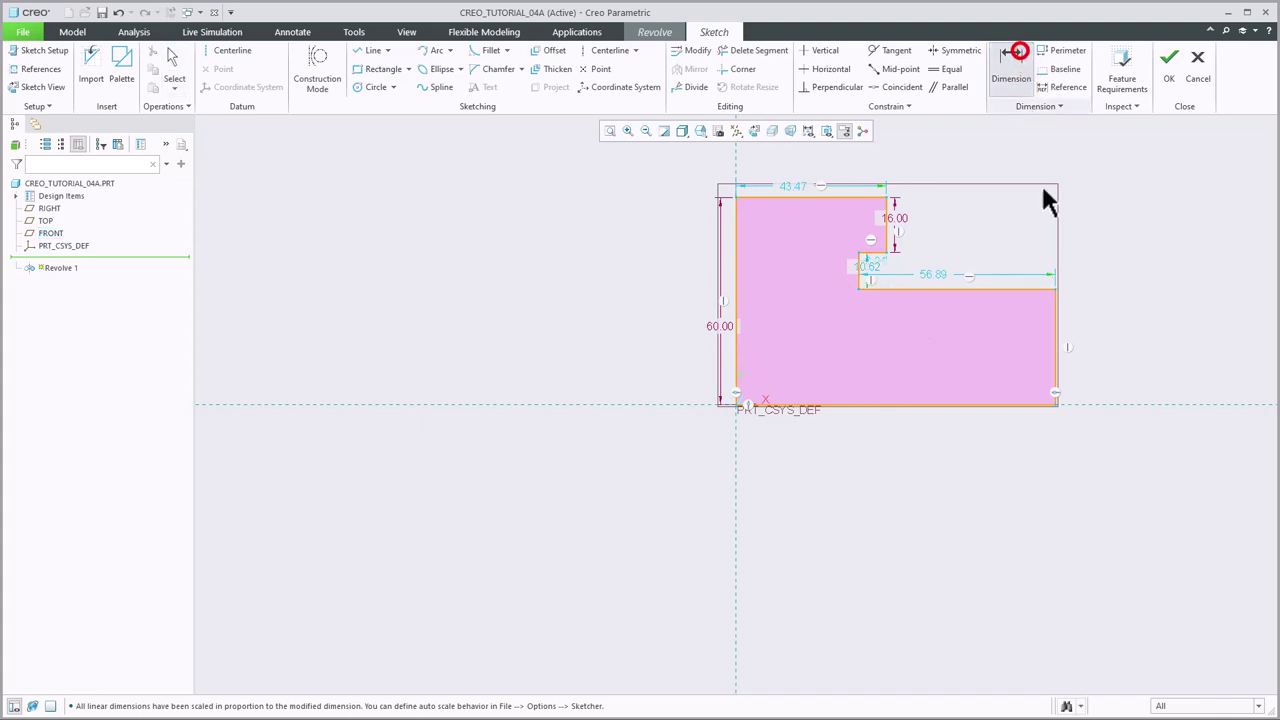
pyautogui.click(1053, 308)
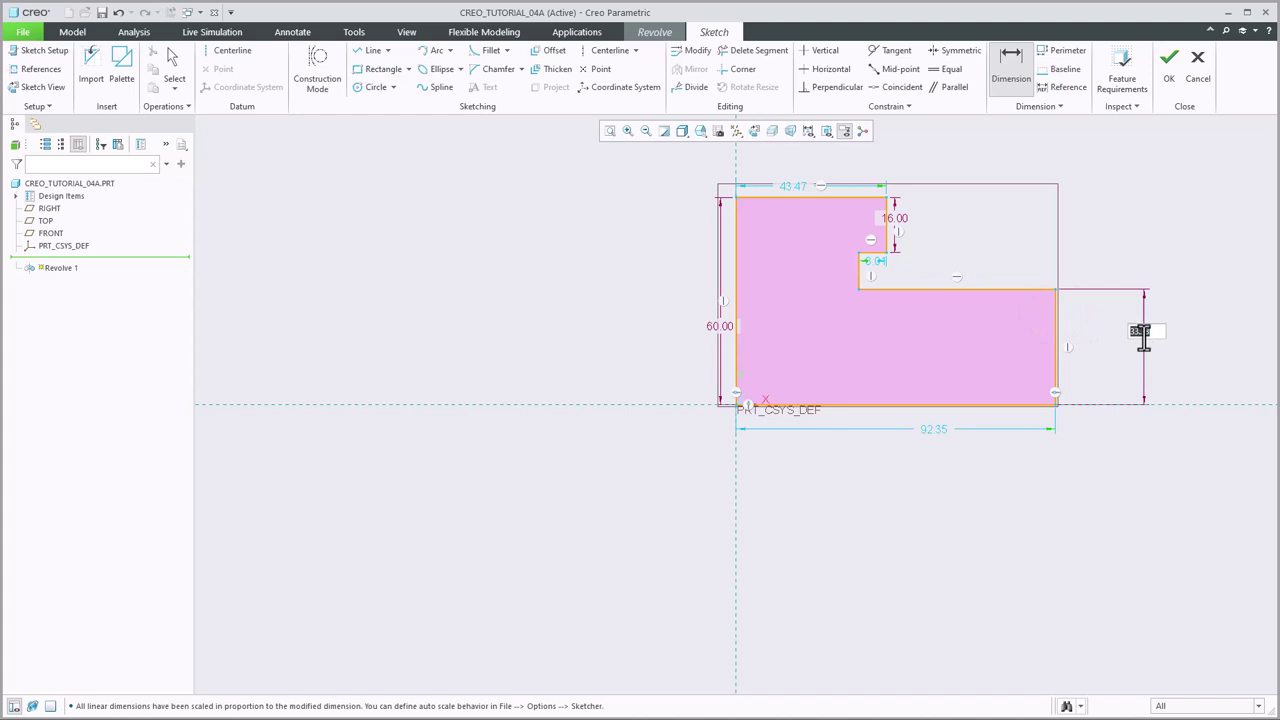
pyautogui.write('25')
pyautogui.press('Return')
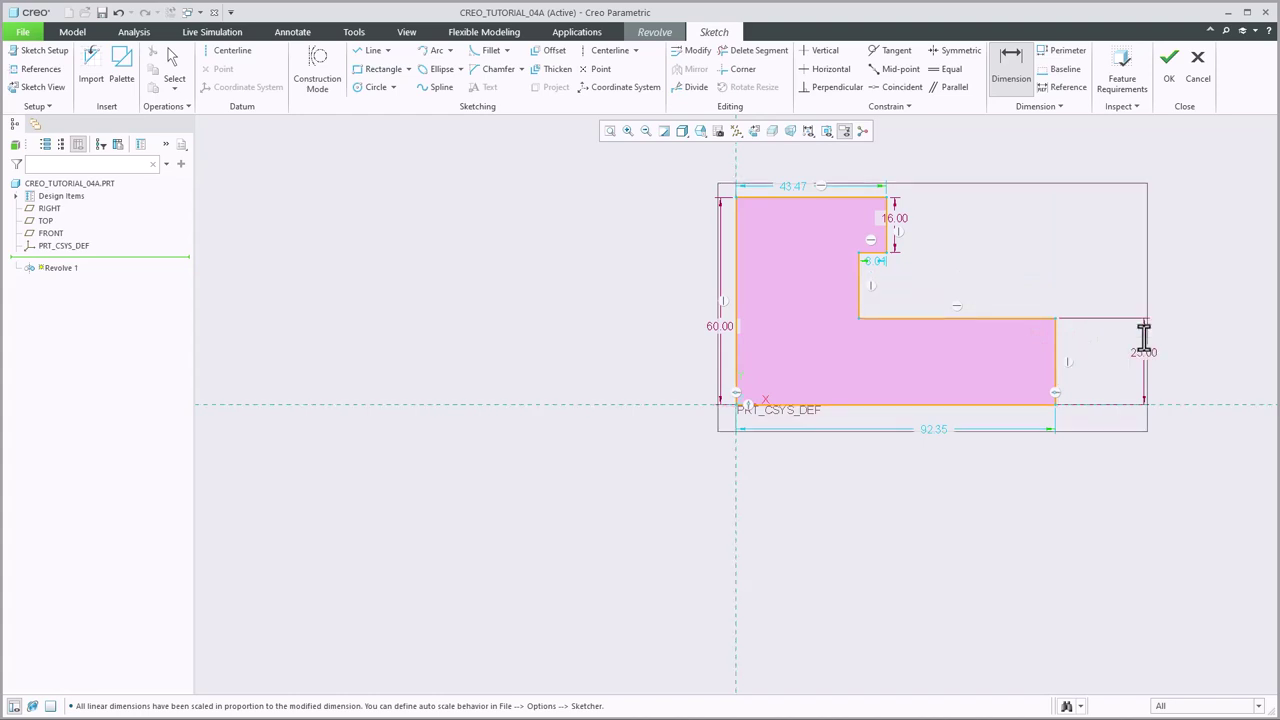
# Step: Draw a vertical centerline from the sketch origin straight upward along the profile's left edge
pyautogui.click(1200, 225)
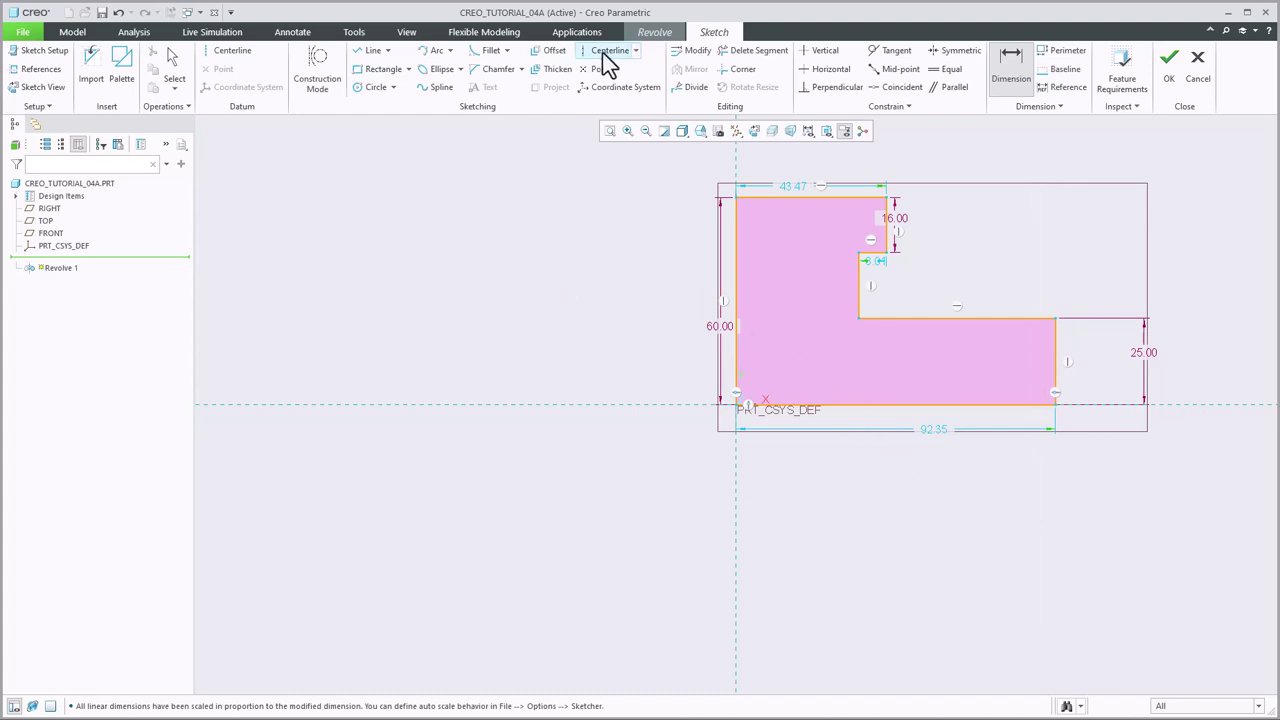
pyautogui.click(604, 52)
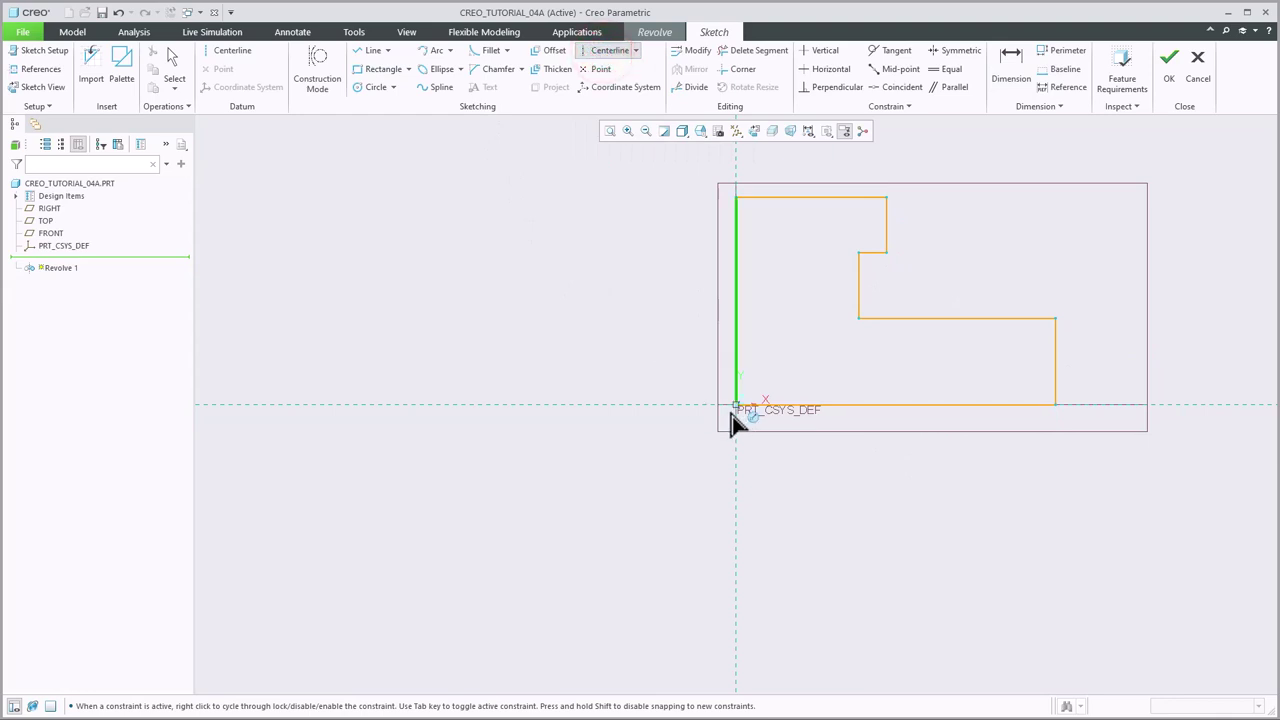
pyautogui.click(735, 408)
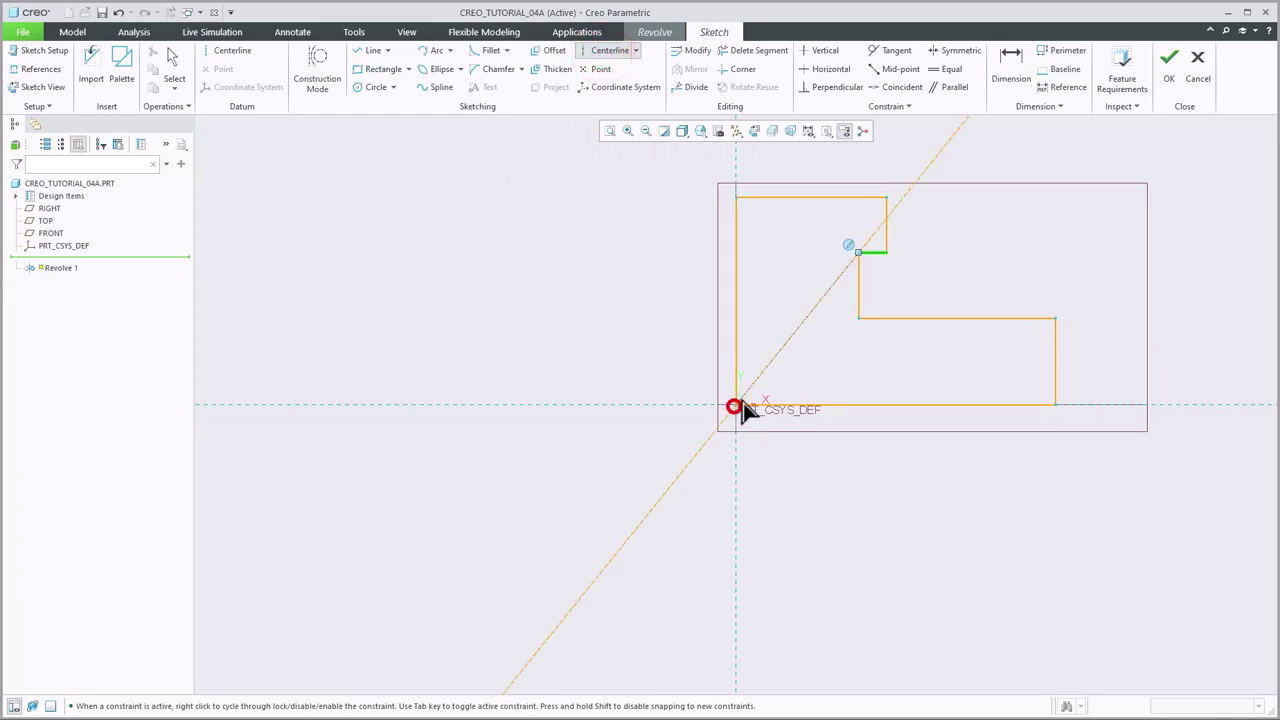
pyautogui.click(737, 165)
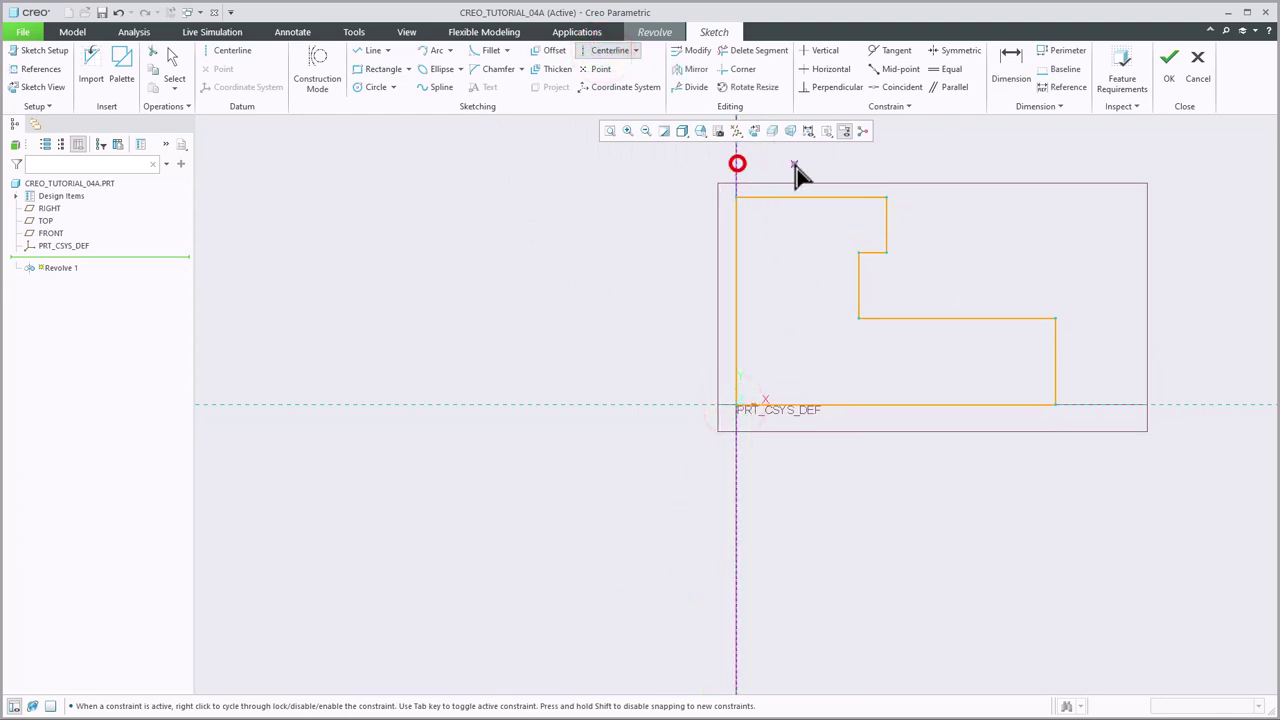
pyautogui.middleClick(1022, 176)
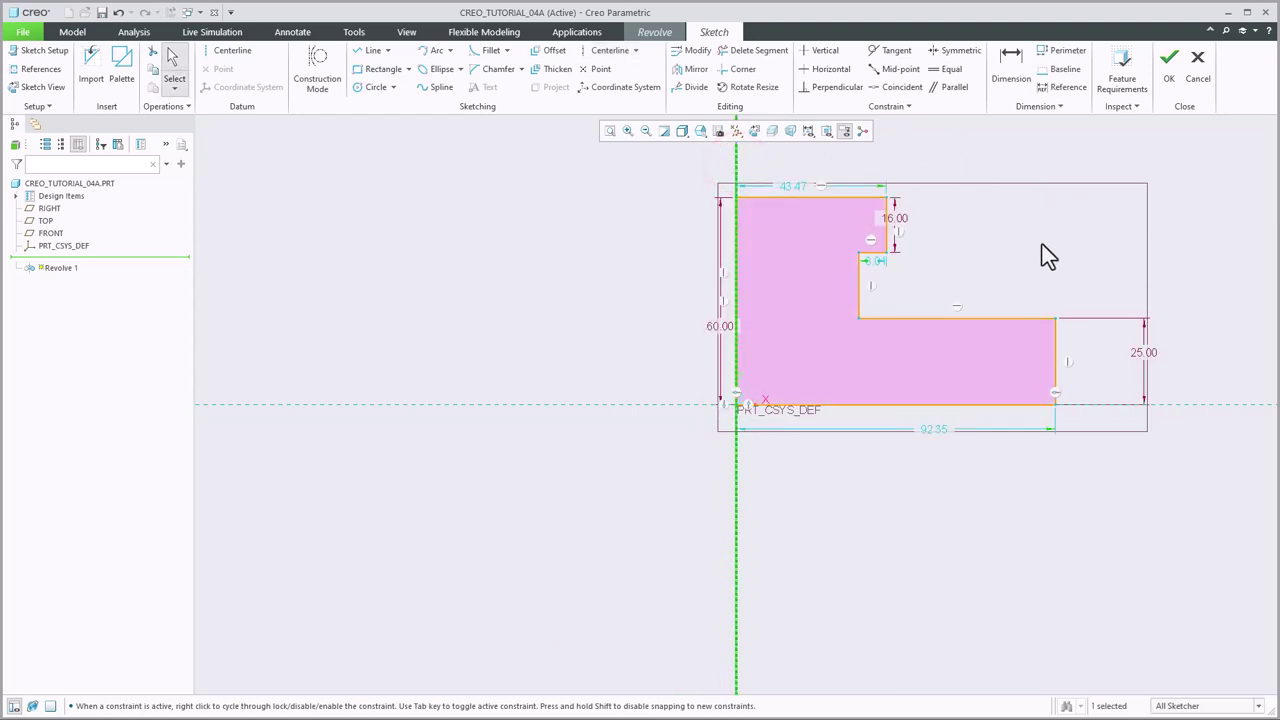
pyautogui.moveTo(1044, 254); pyautogui.dragTo(992, 337, button='middle')
# Step: Dimension the top tier's outer edge as a 68 diameter across the centerline
pyautogui.click(983, 232)
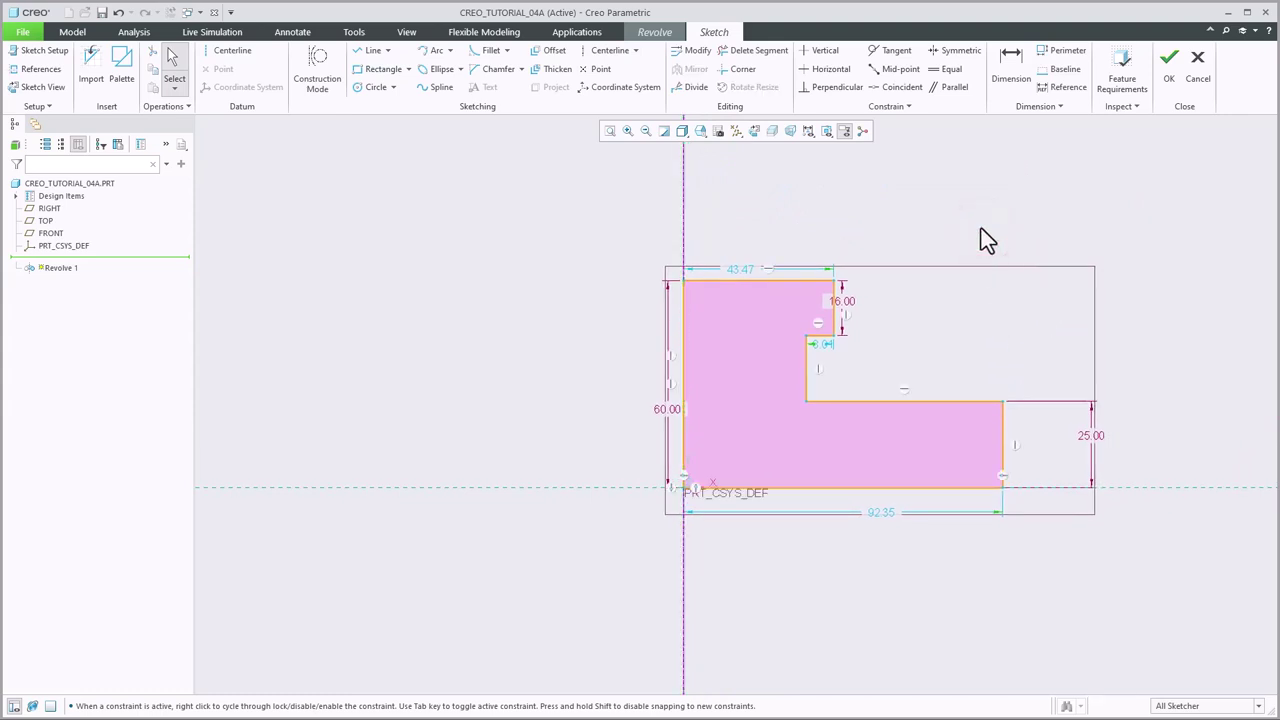
pyautogui.click(1012, 62)
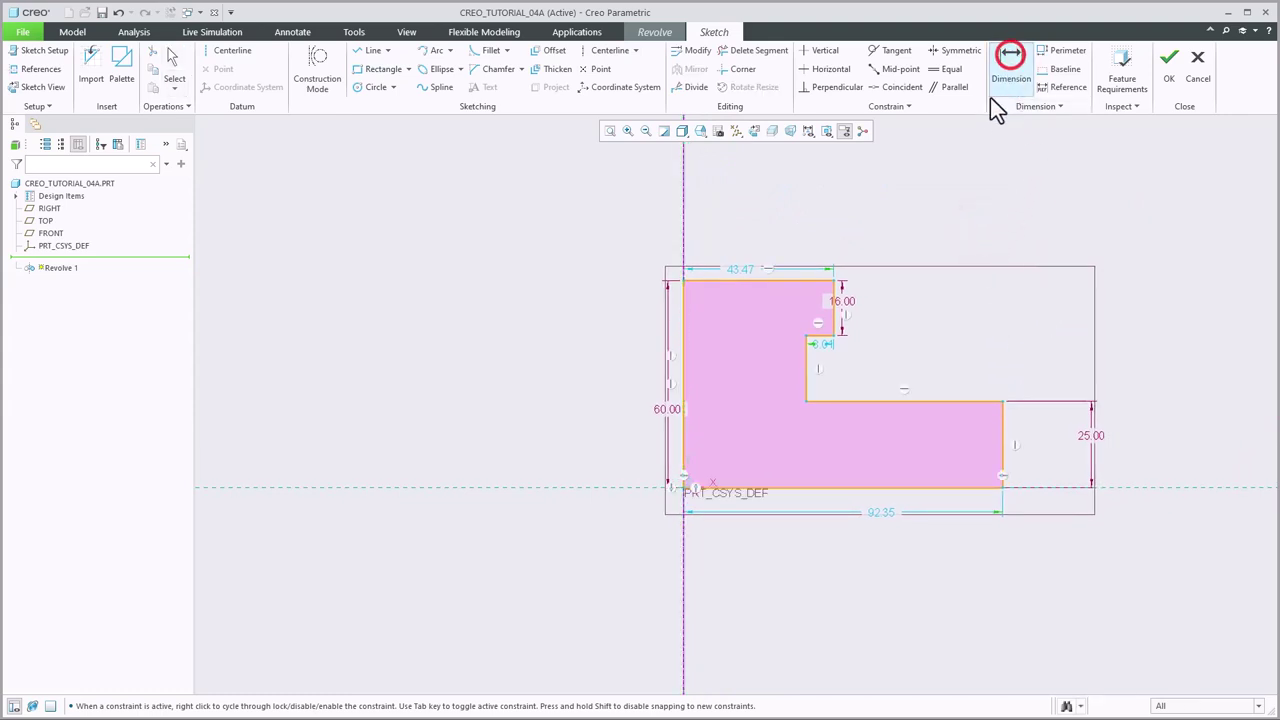
pyautogui.click(683, 192)
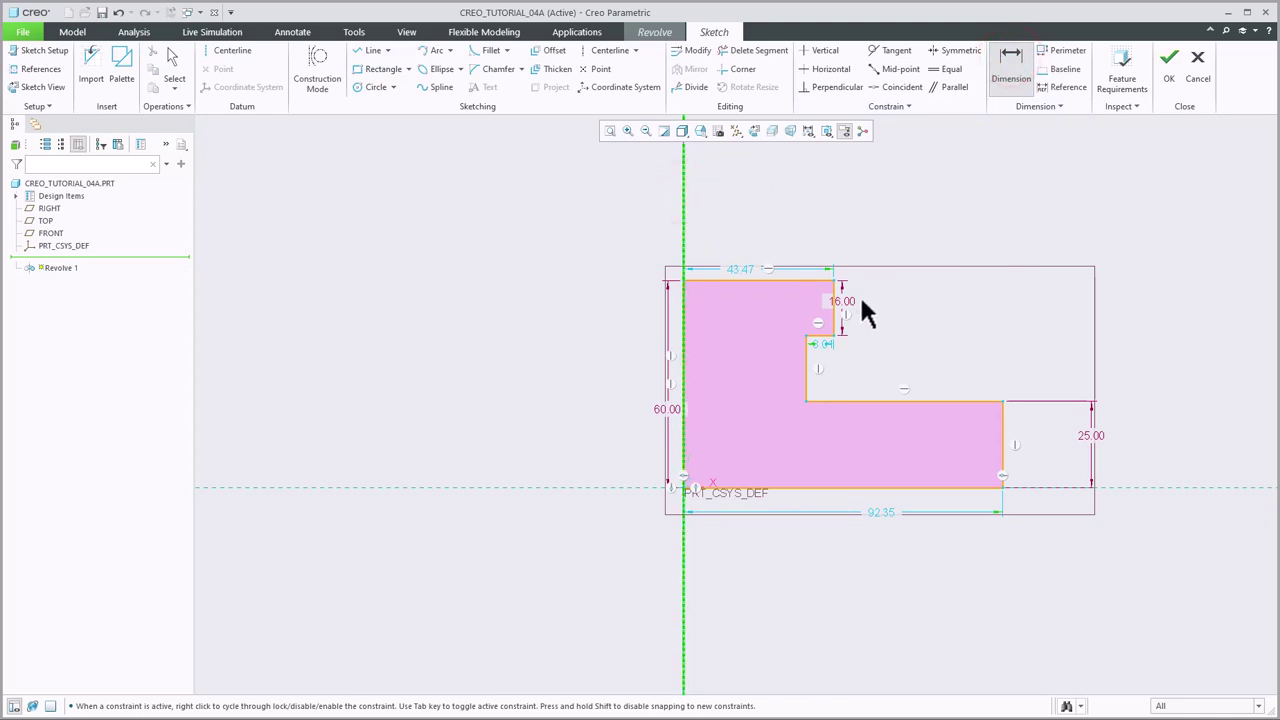
pyautogui.click(835, 320)
pyautogui.click(686, 222)
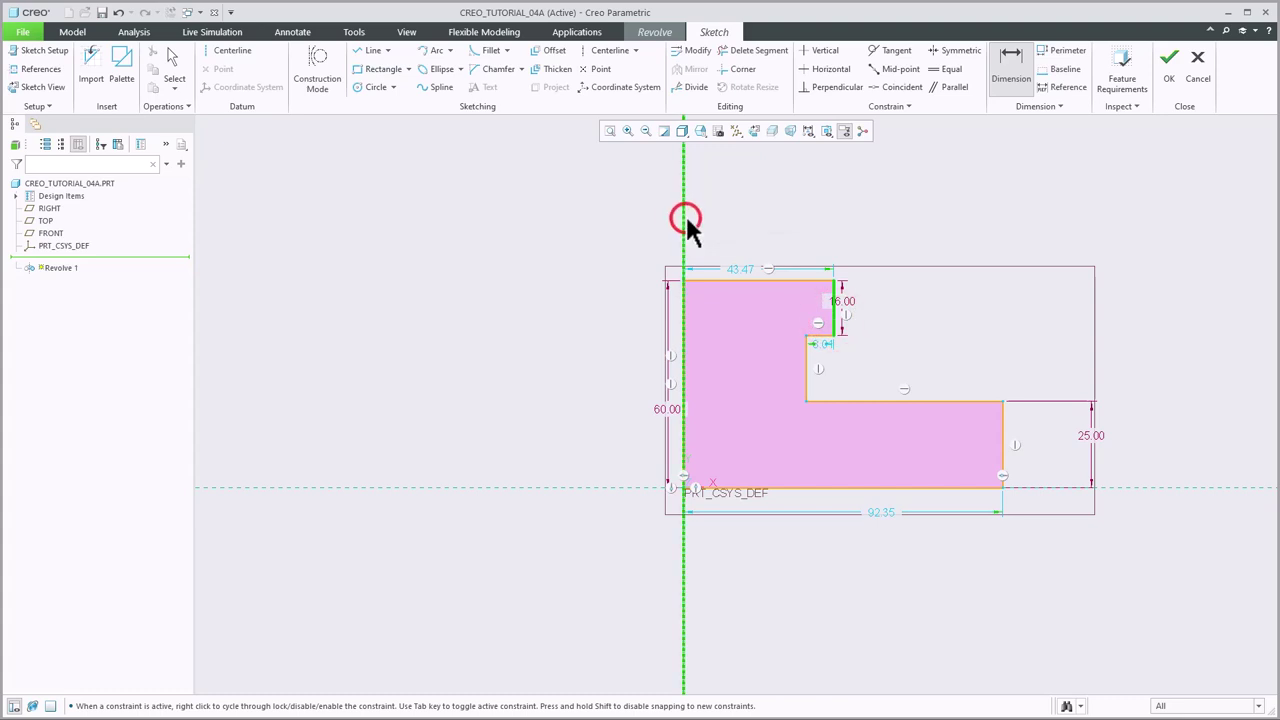
pyautogui.middleClick(730, 184)
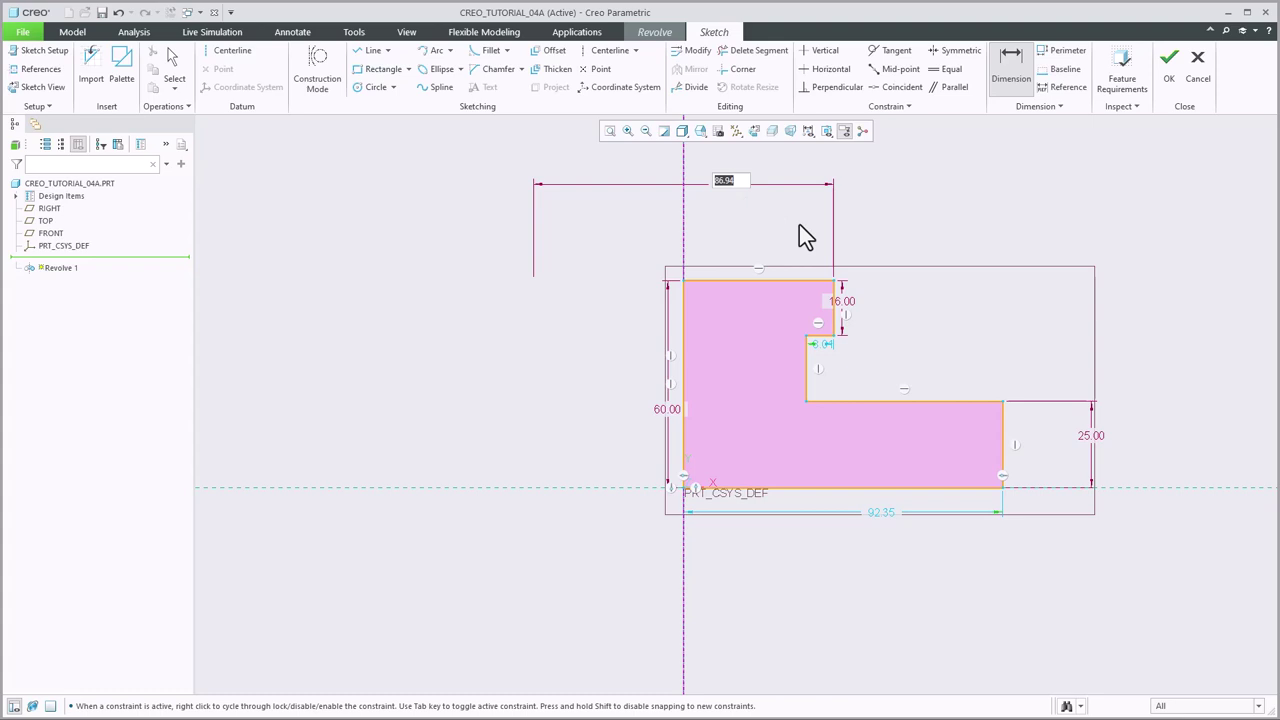
pyautogui.write('68')
pyautogui.press('Return')
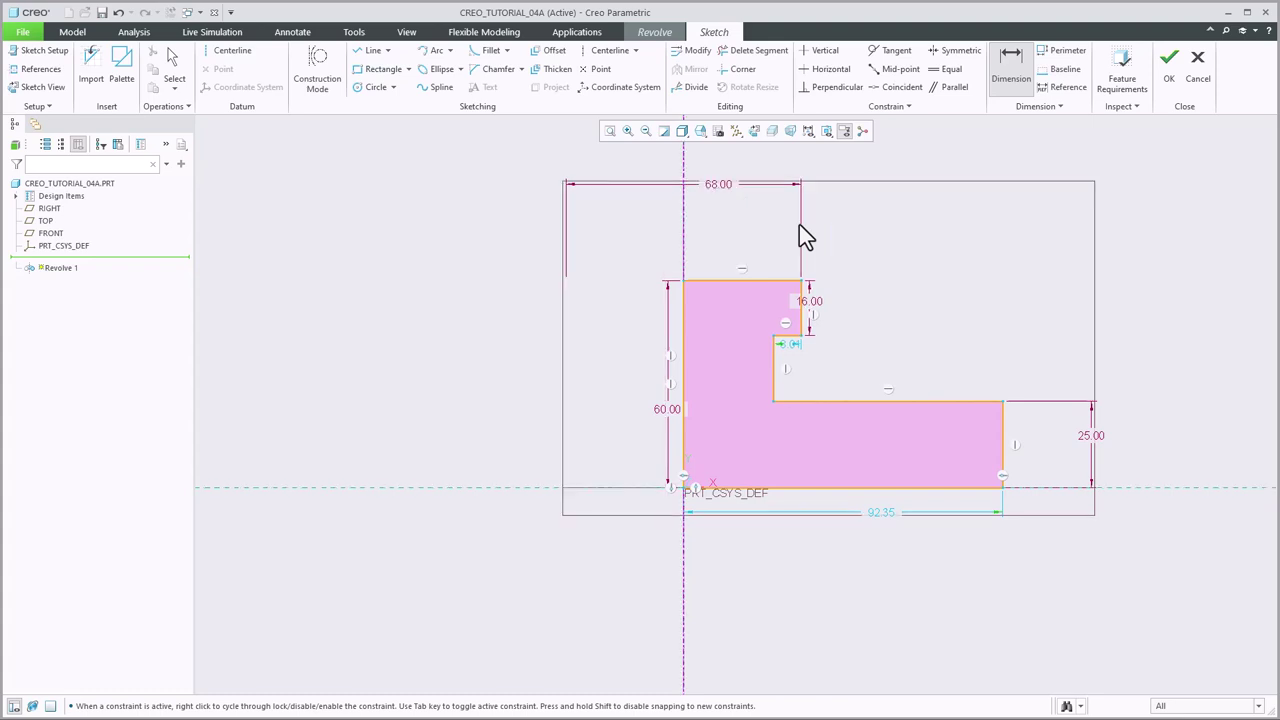
pyautogui.click(936, 228)
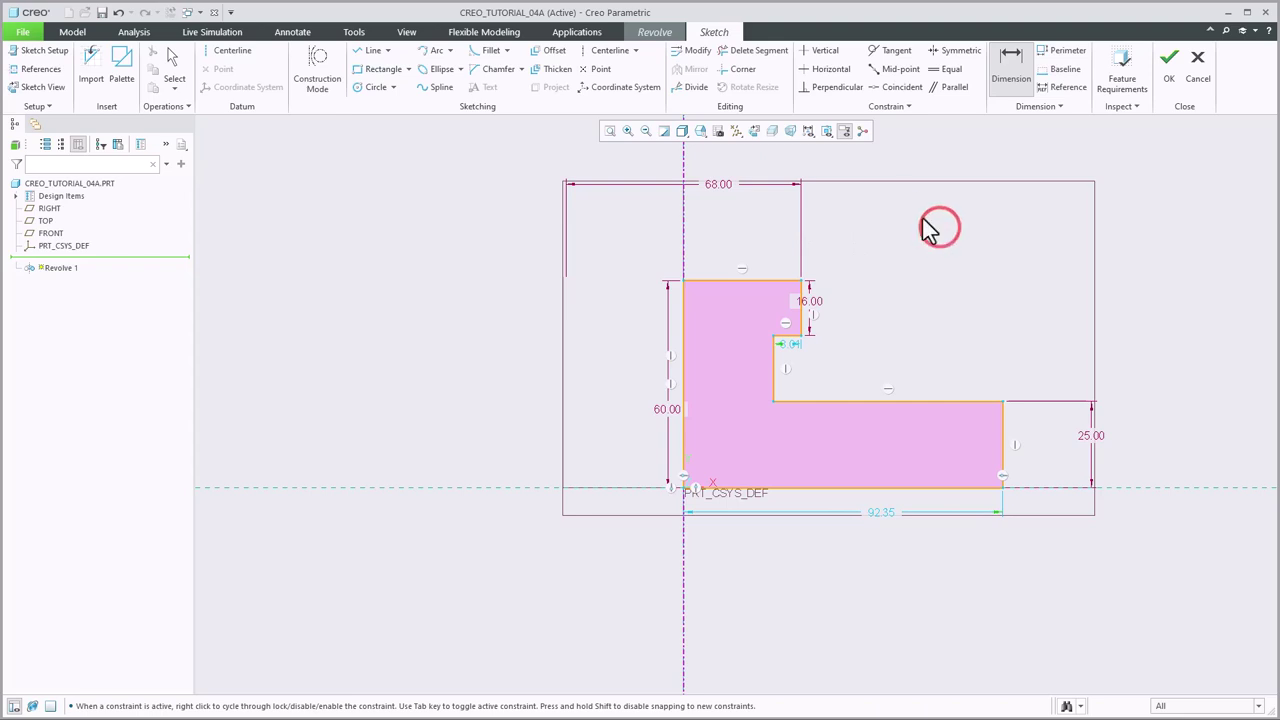
# Step: Remove the stray 25.99 axis-to-step dimension created by mistake
pyautogui.click(1011, 76)
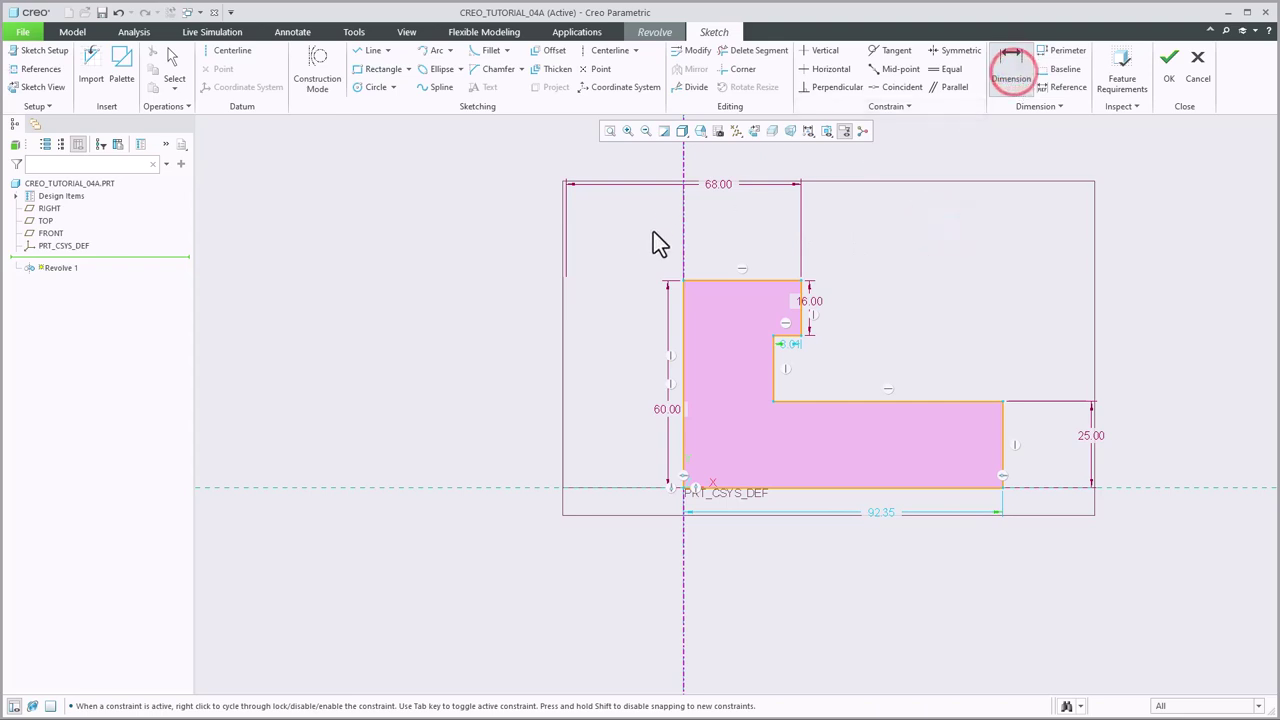
pyautogui.click(682, 227)
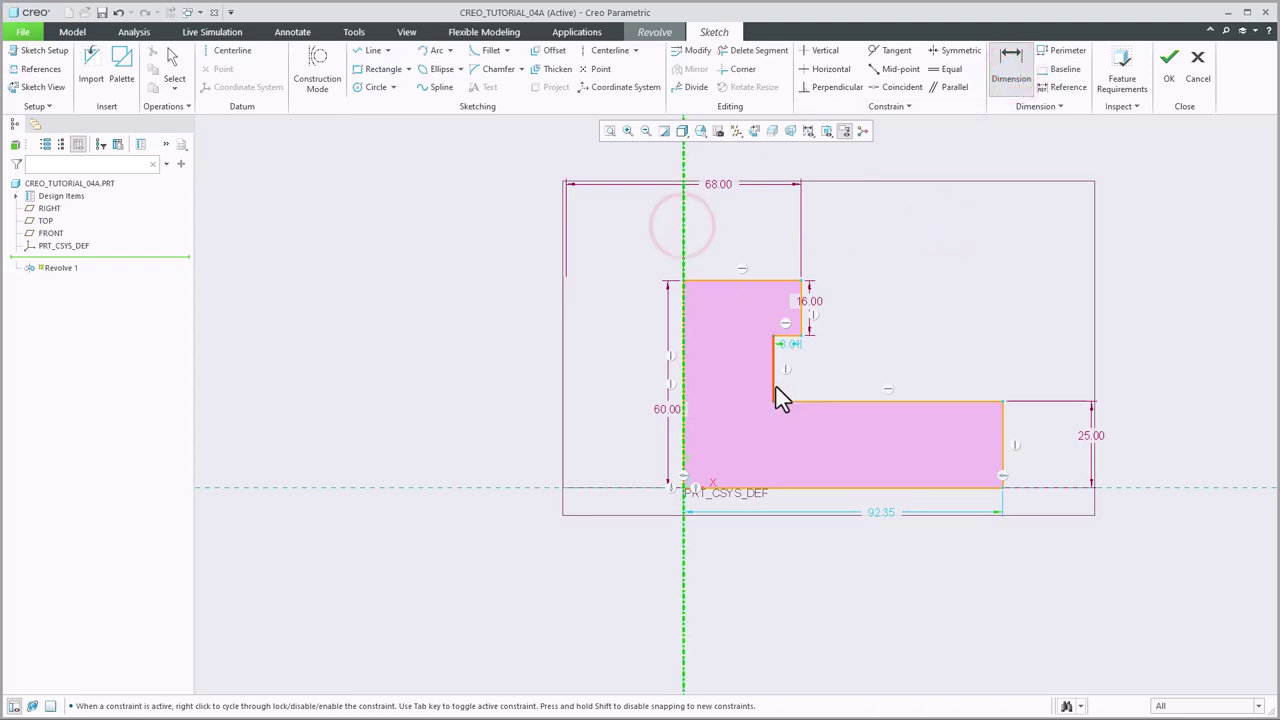
pyautogui.click(775, 390)
pyautogui.middleClick(714, 237)
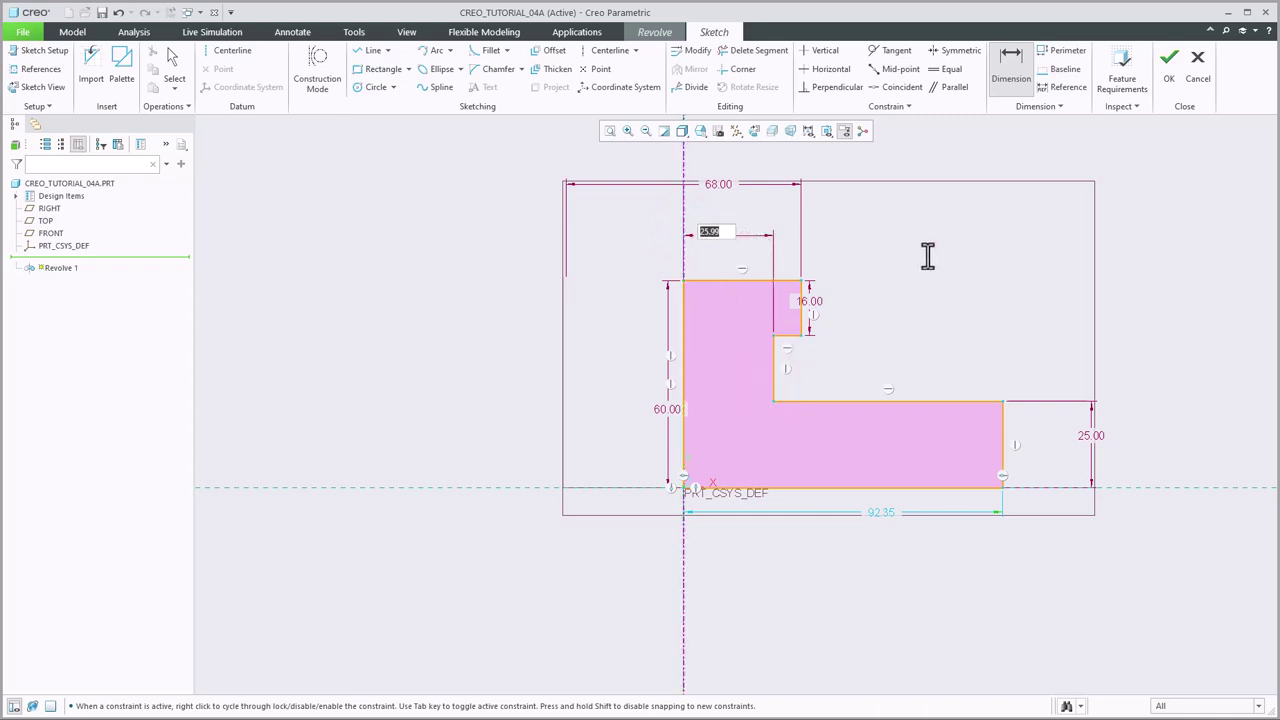
pyautogui.press('Return')
pyautogui.middleClick(791, 263)
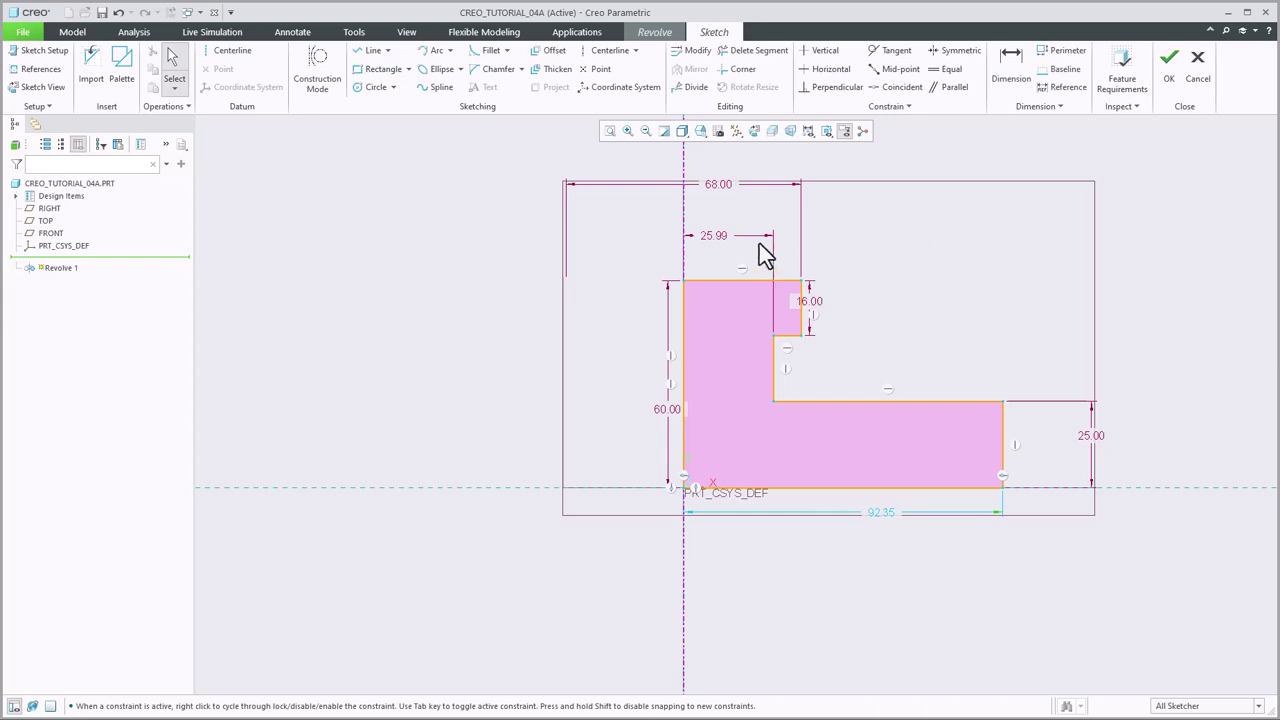
pyautogui.click(717, 235)
pyautogui.press('Delete')
pyautogui.click(893, 245)
# Step: Dimension the middle step's edge as a 48 diameter across the centerline
pyautogui.click(1011, 68)
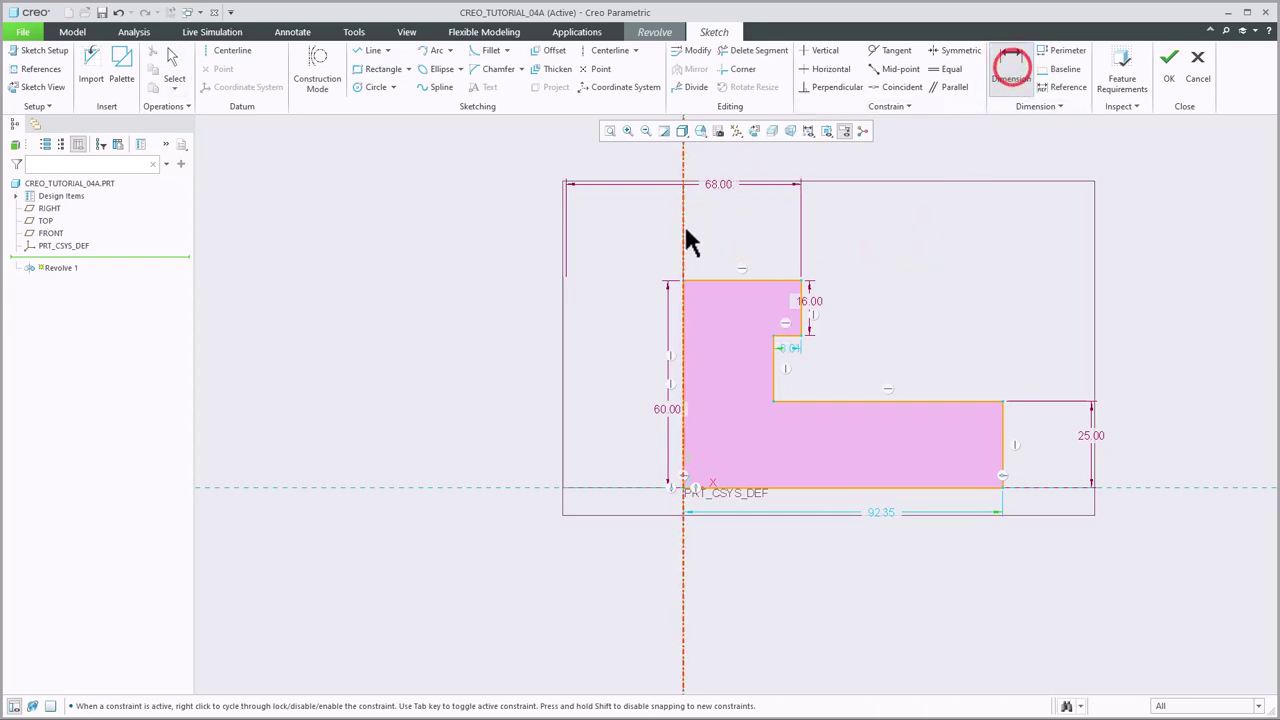
pyautogui.click(684, 229)
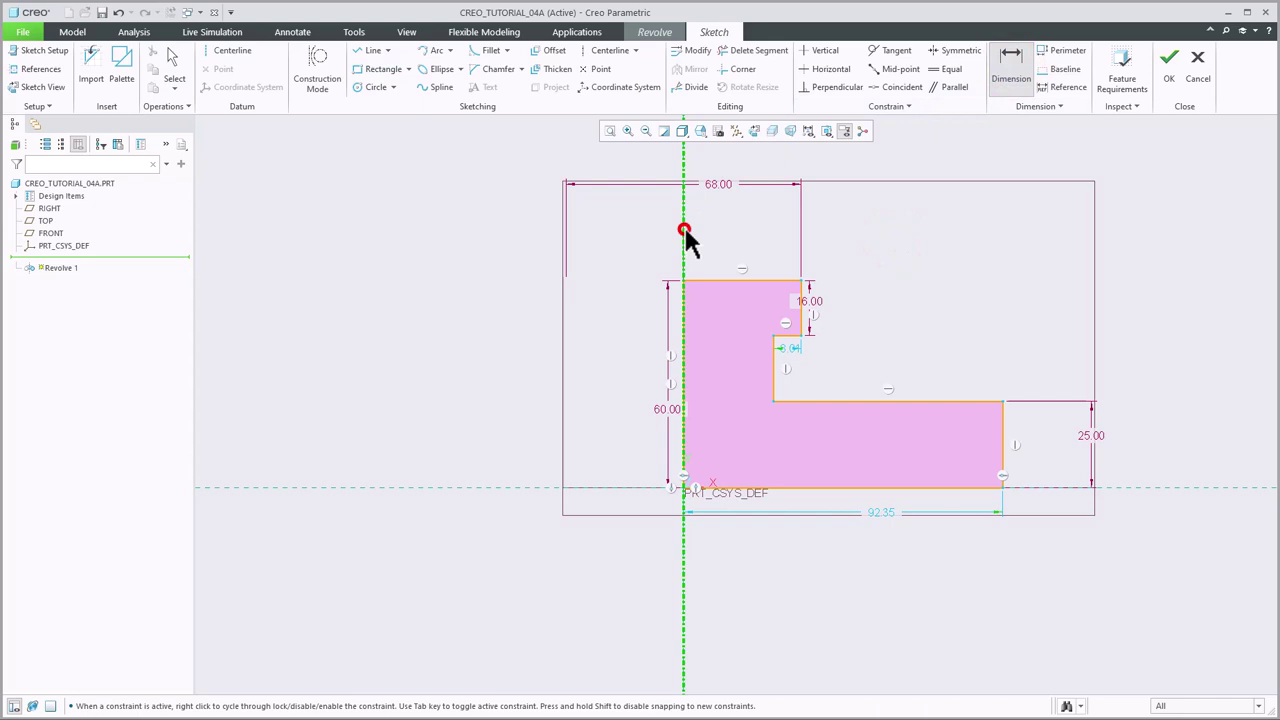
pyautogui.click(773, 358)
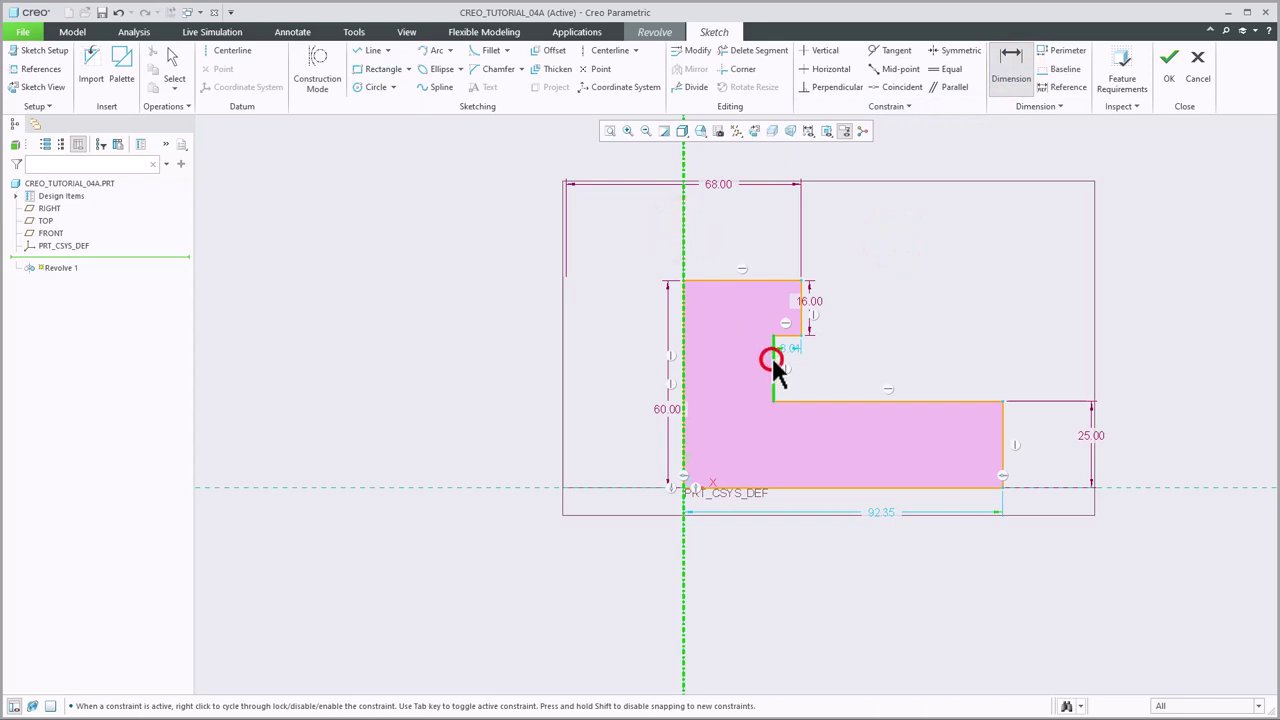
pyautogui.click(683, 235)
pyautogui.middleClick(717, 226)
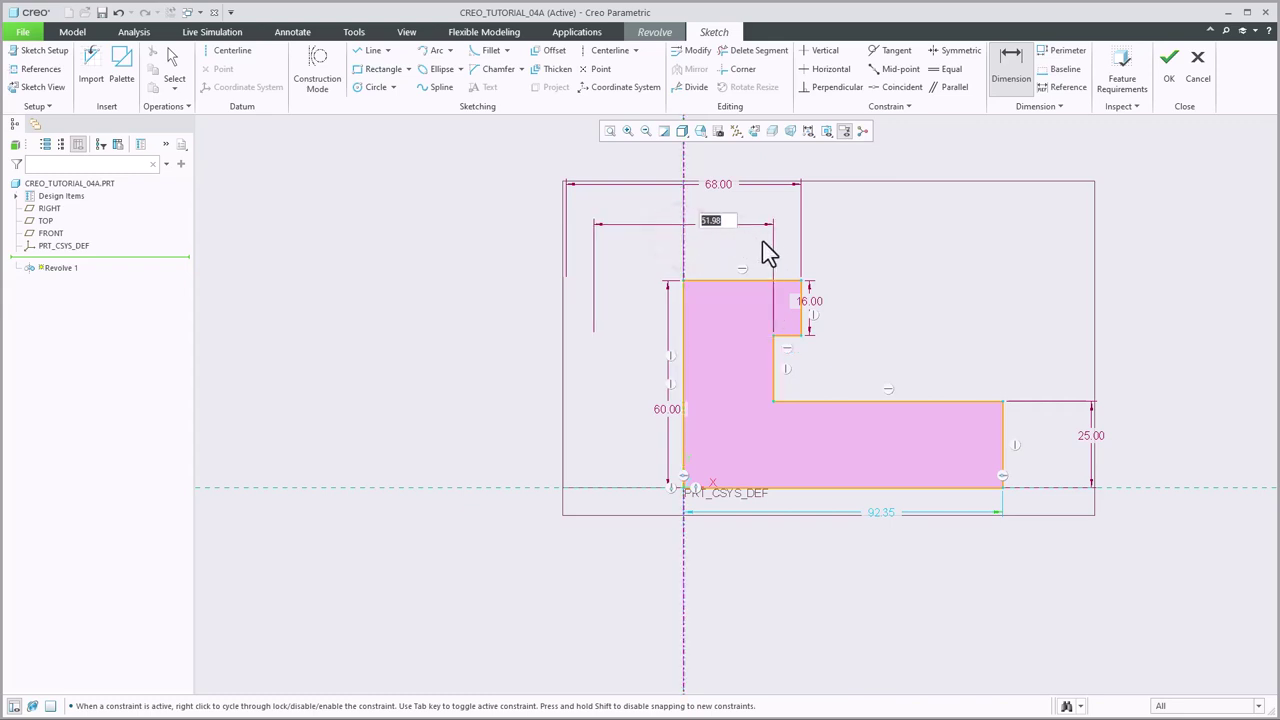
pyautogui.write('48')
pyautogui.press('Return')
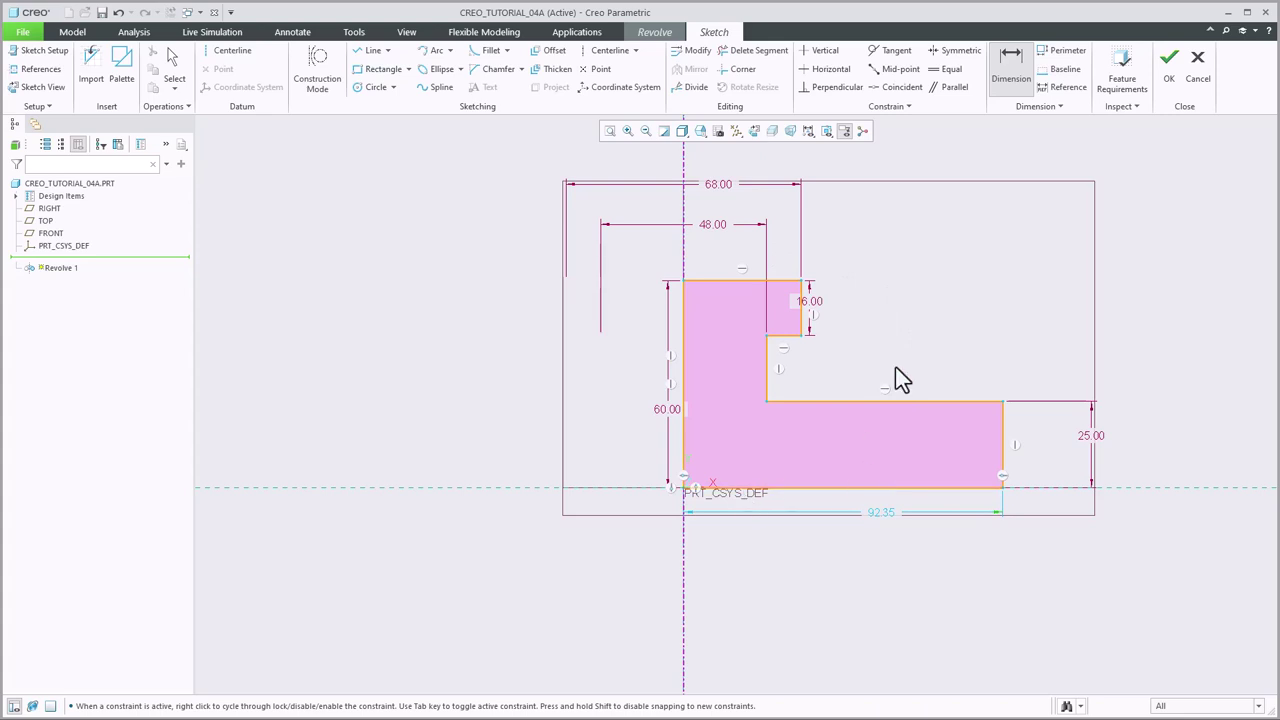
# Step: Dimension the base's outer edge as a 180 diameter about the centerline and finish the sketch
pyautogui.click(685, 572)
pyautogui.click(1000, 432)
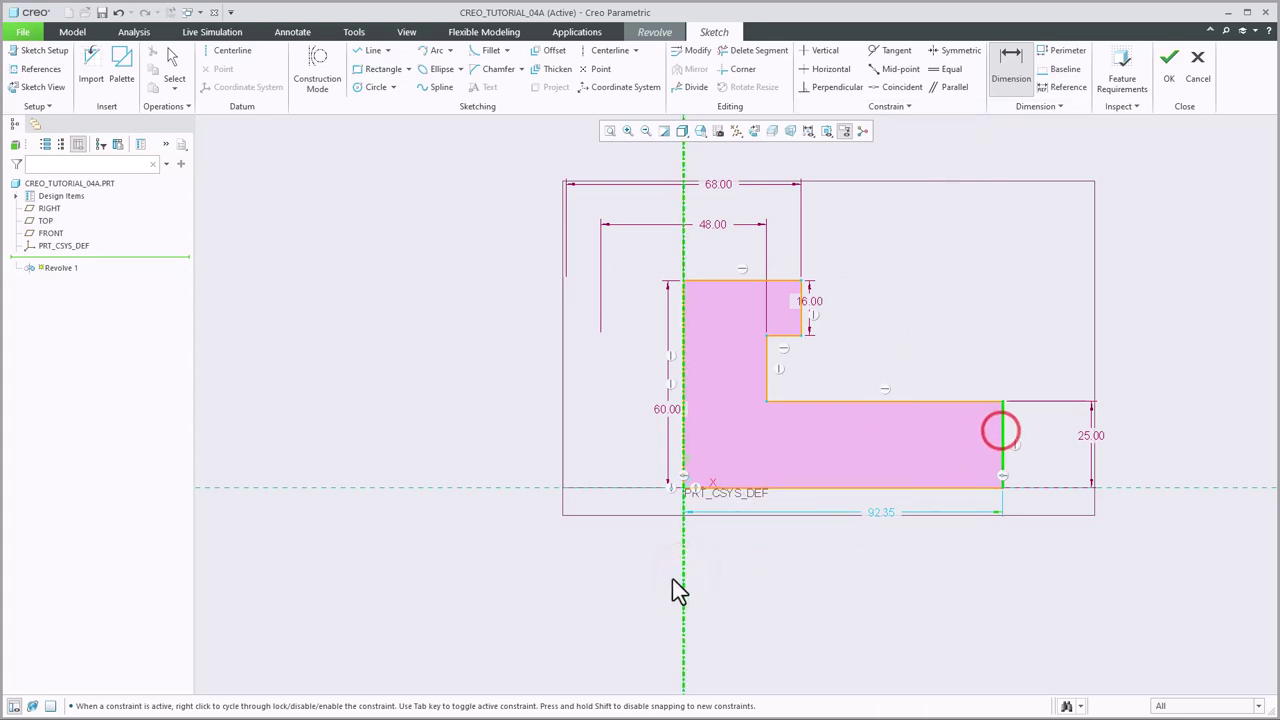
pyautogui.click(681, 571)
pyautogui.middleClick(764, 574)
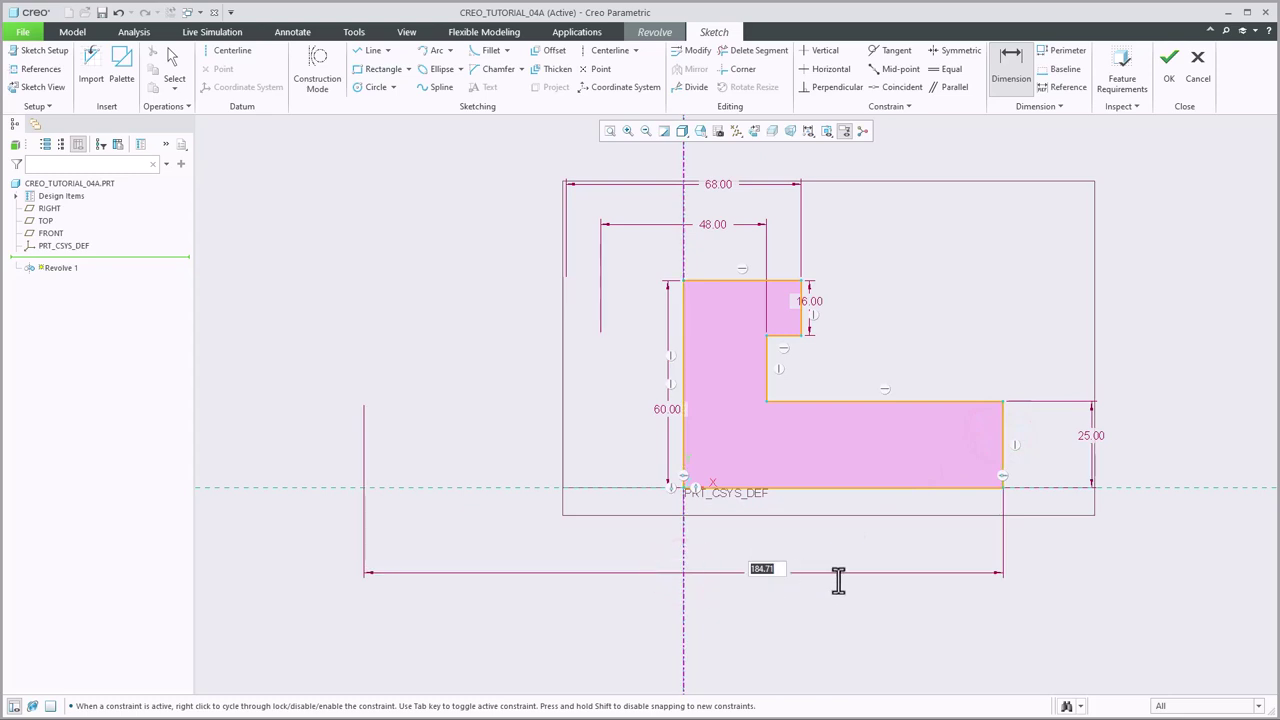
pyautogui.write('180')
pyautogui.press('Return')
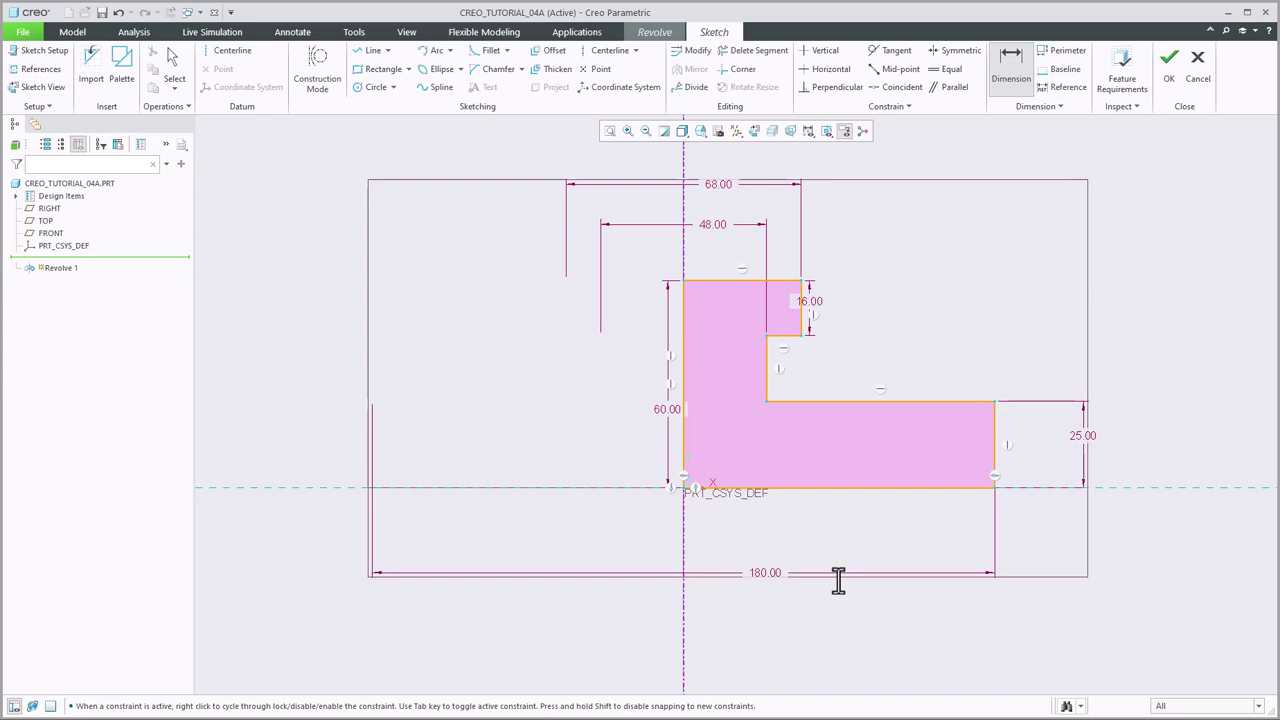
pyautogui.click(1166, 68)
# Step: Tilt the preview into a 3D view and try a 180° half revolve
pyautogui.moveTo(1089, 336); pyautogui.dragTo(1078, 387, button='middle')
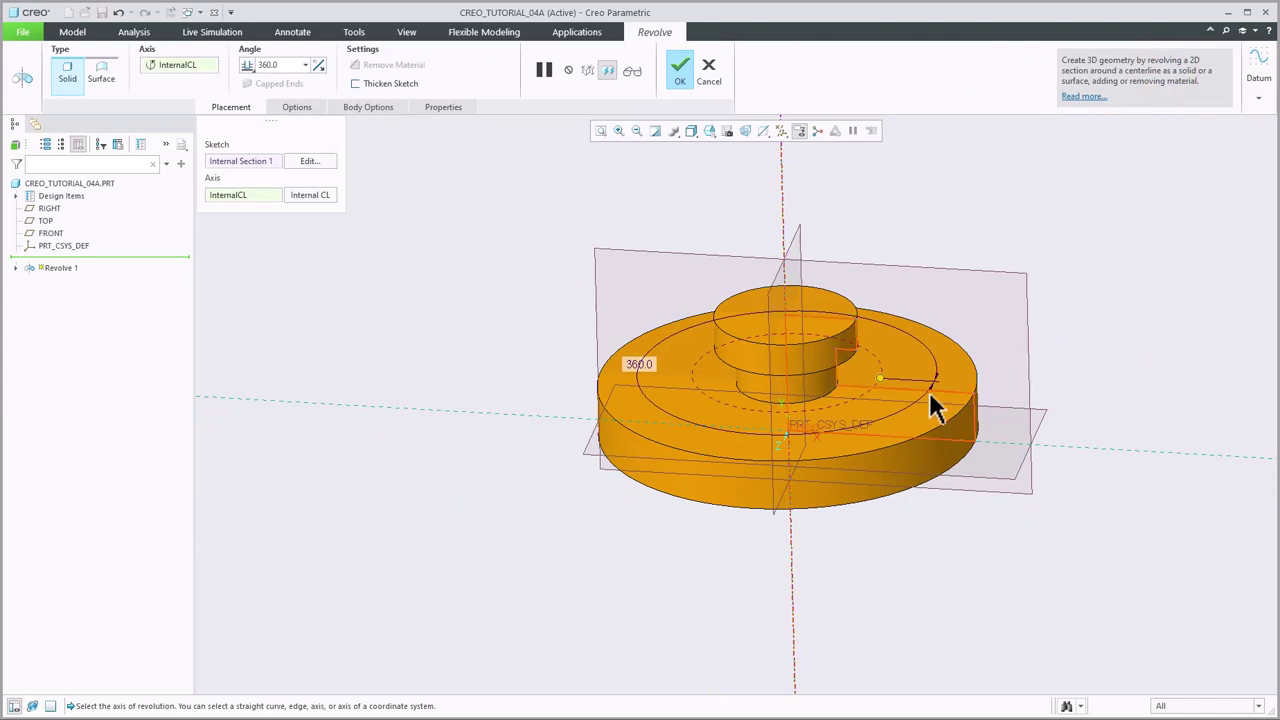
pyautogui.click(287, 66)
pyautogui.write('180')
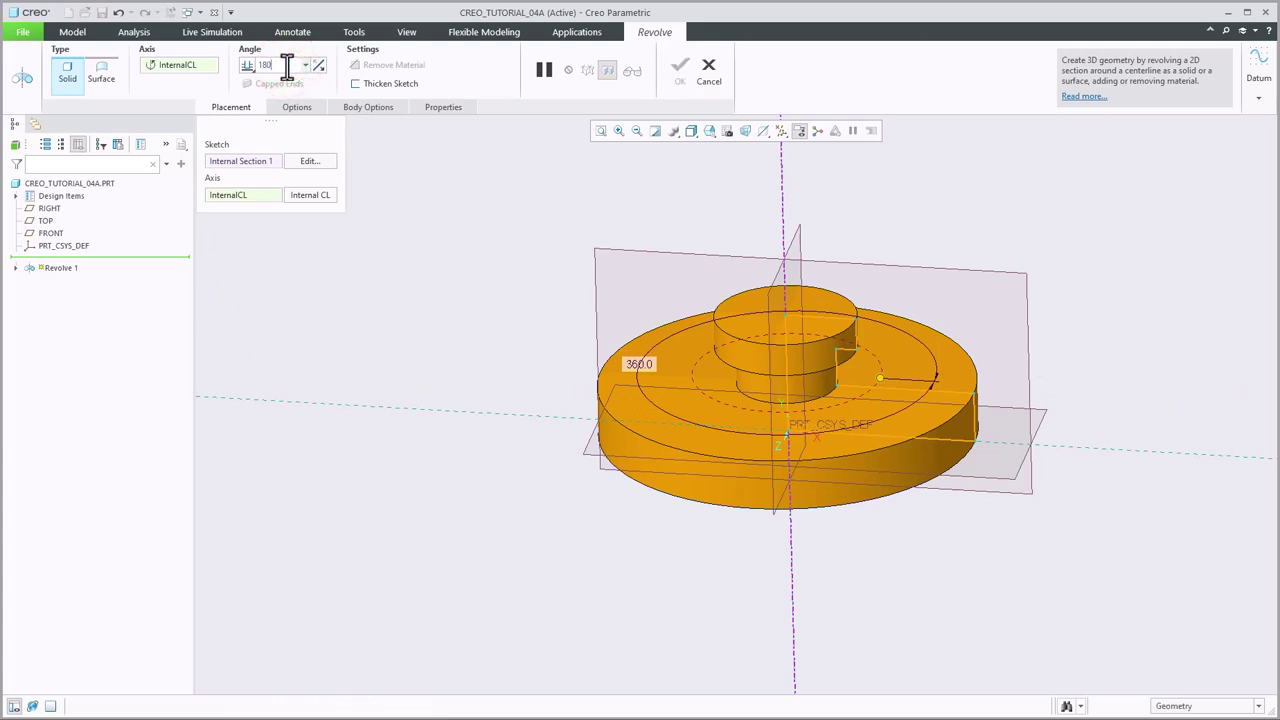
pyautogui.press('Return')
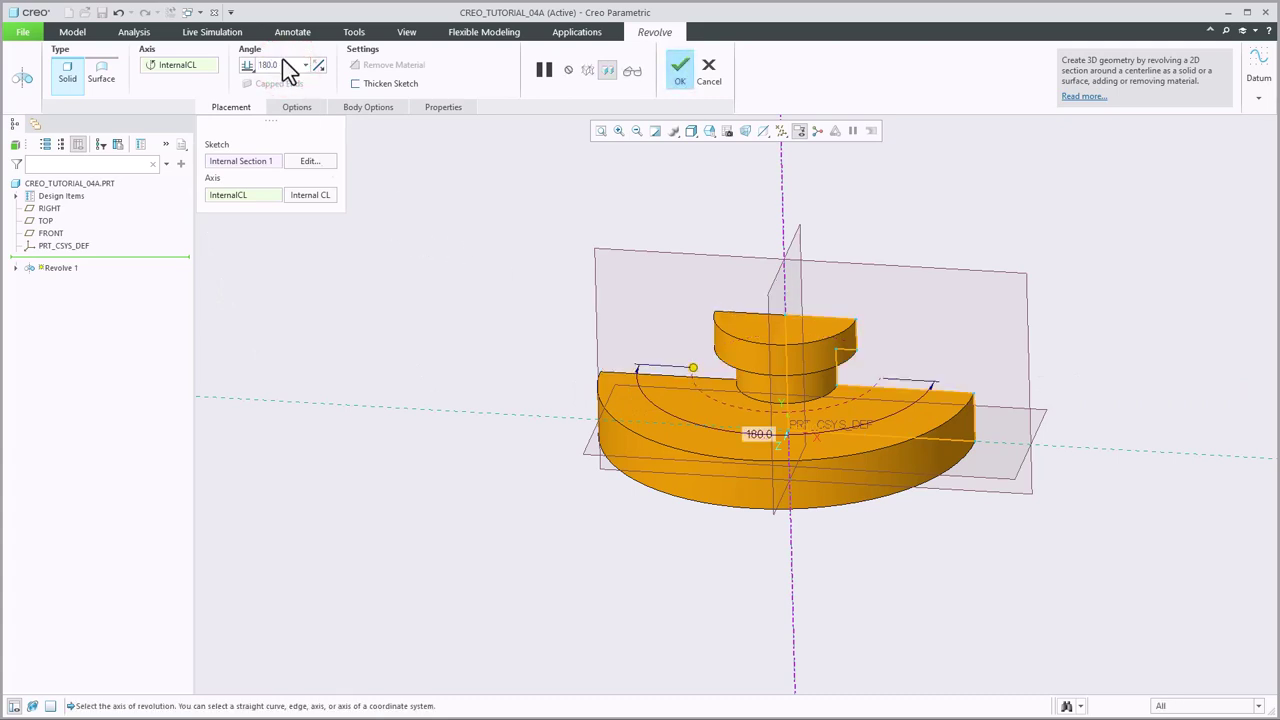
# Step: Restore the revolve angle to the full 360° and finish the feature
pyautogui.click(287, 64)
pyautogui.write('360')
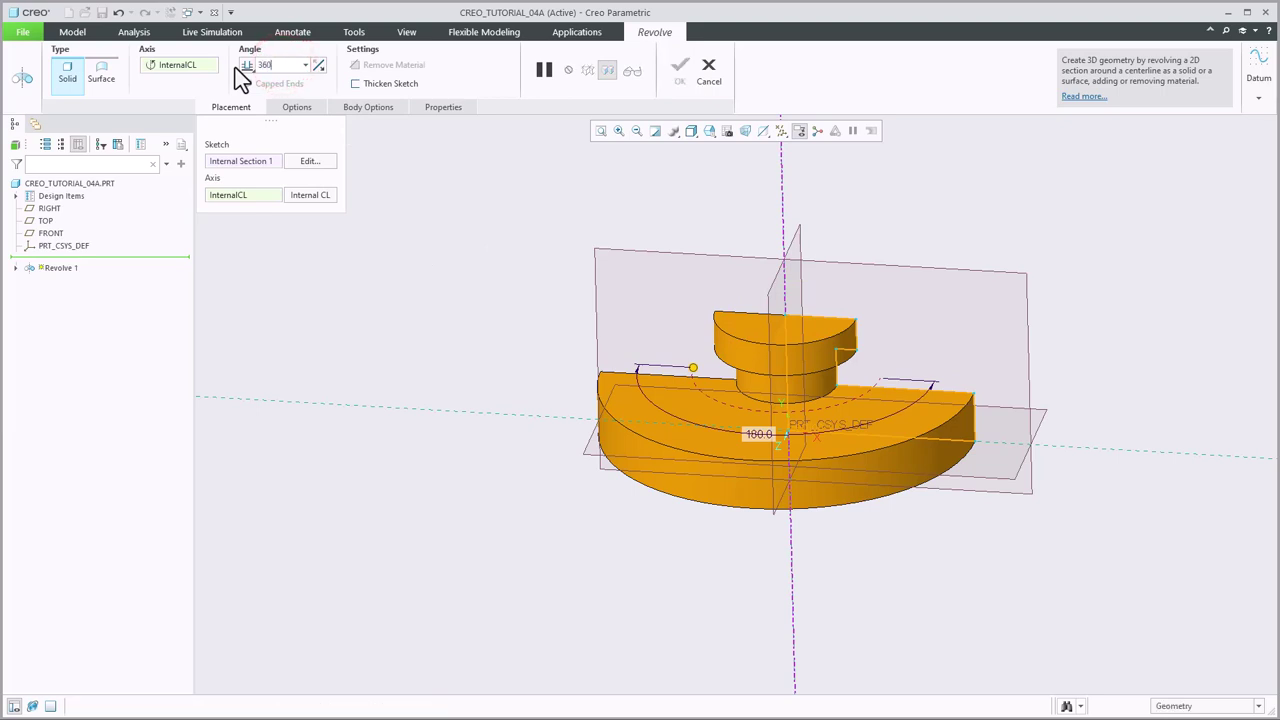
pyautogui.press('Return')
pyautogui.click(679, 72)
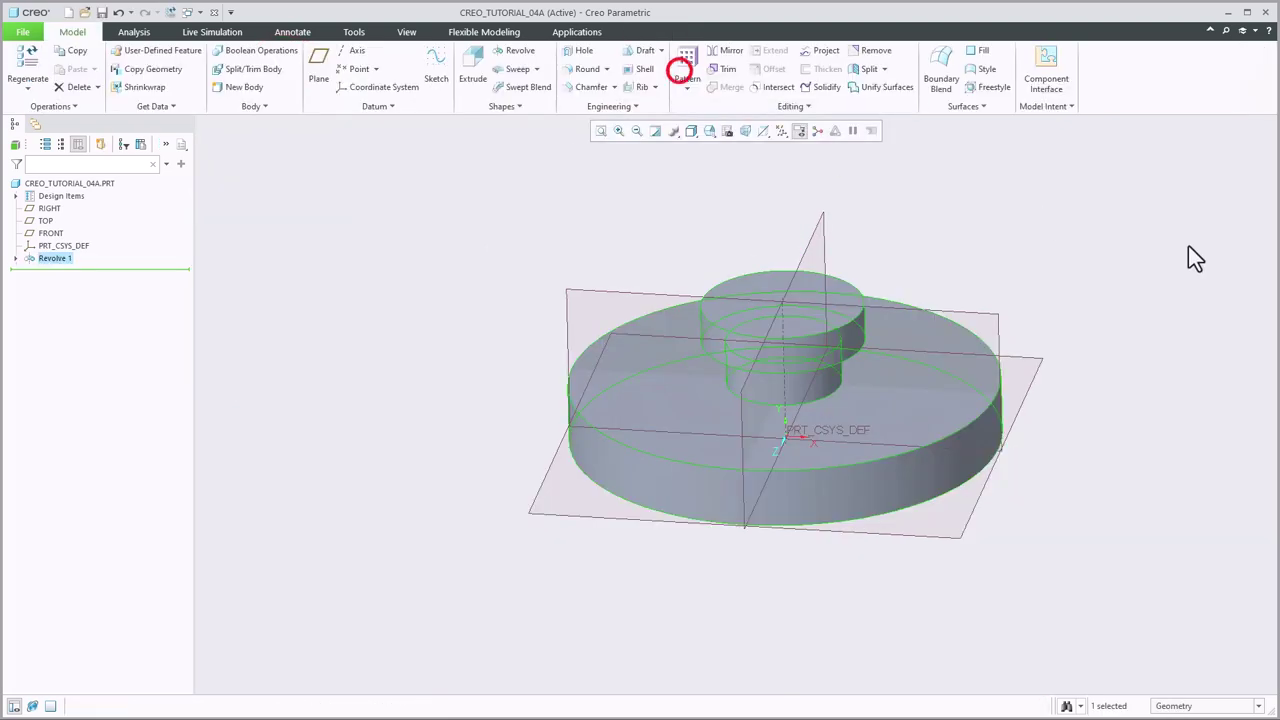
pyautogui.click(1172, 254)
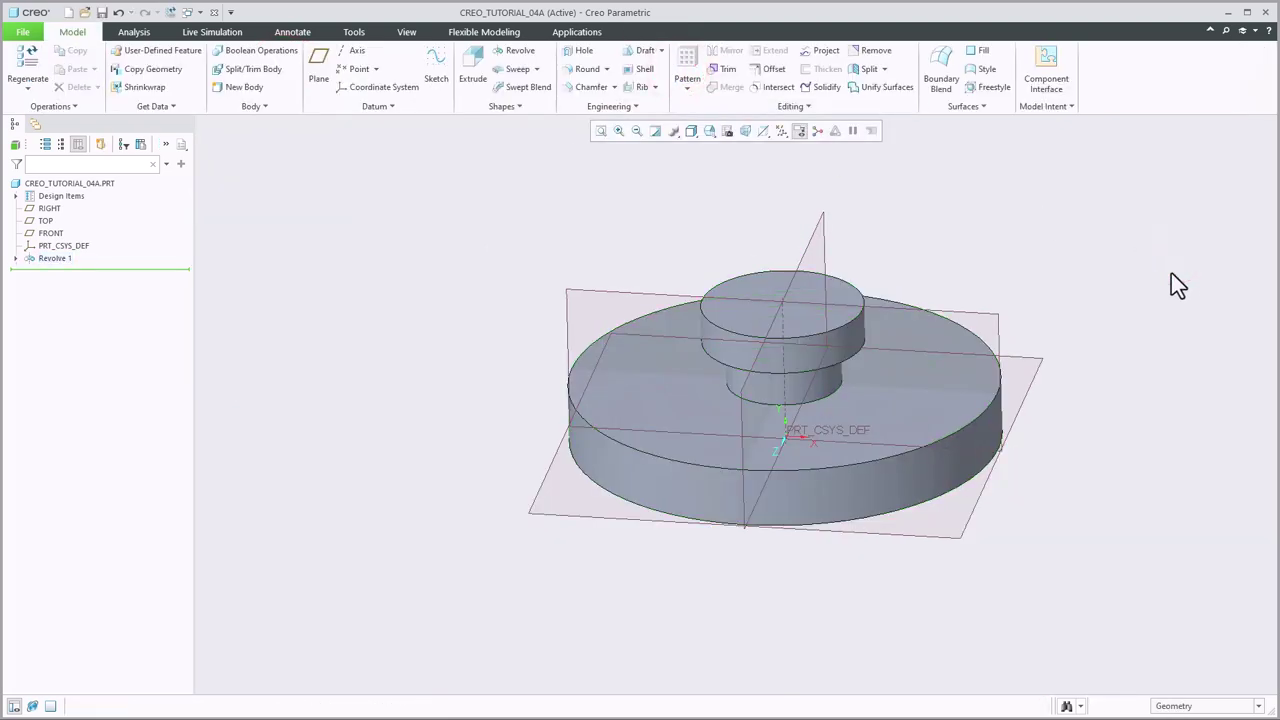